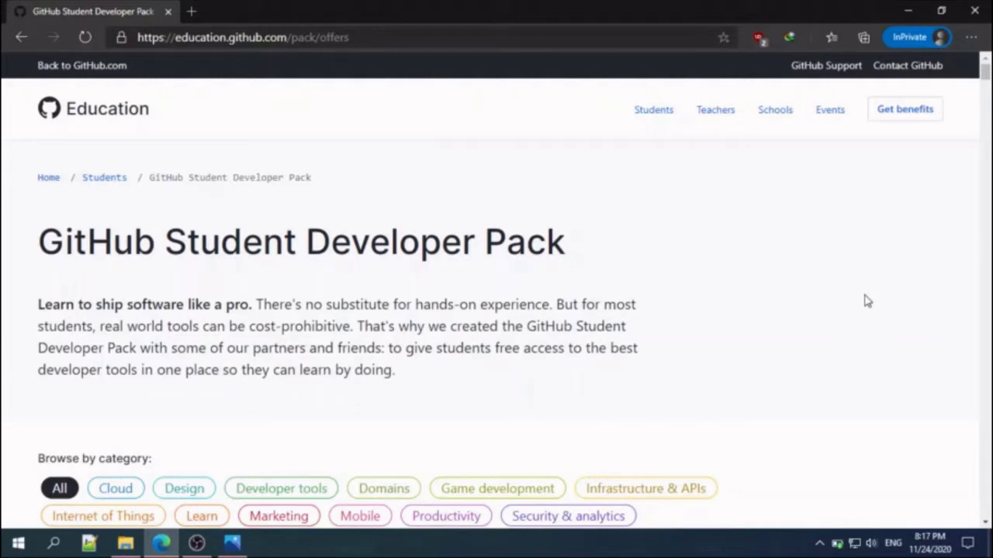
Step: Scroll the Student Developer Pack offers and select the offers page web address
{"action": "scroll", "coordinate": [867, 302], "scroll_direction": "down", "scroll_amount": 3}
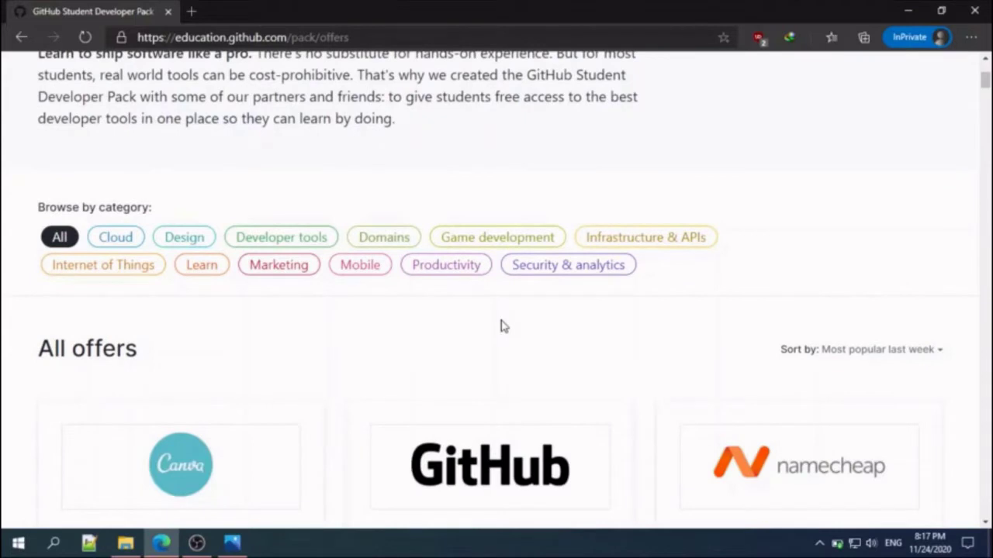
{"action": "scroll", "coordinate": [371, 380], "scroll_direction": "down", "scroll_amount": 9}
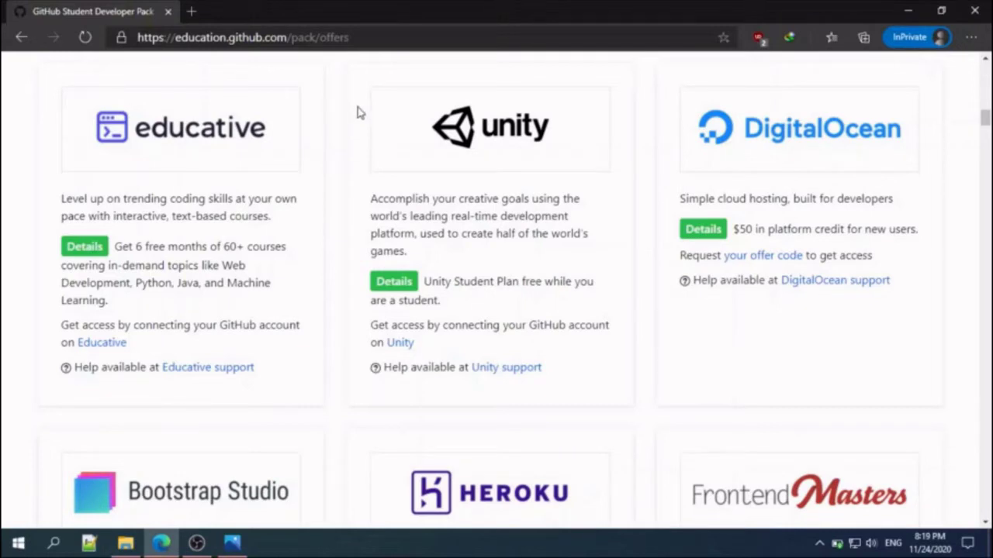
{"action": "left_click", "coordinate": [361, 37]}
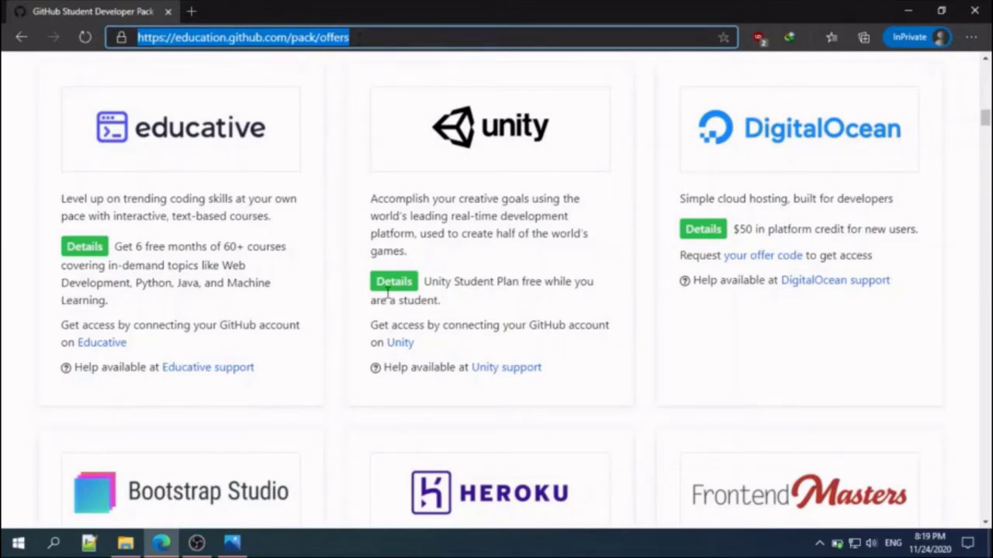
Step: Browse the All offers list and highlight the Education Host offer description
{"action": "scroll", "coordinate": [387, 292], "scroll_direction": "down", "scroll_amount": 8}
{"action": "scroll", "coordinate": [387, 292], "scroll_direction": "down", "scroll_amount": 2}
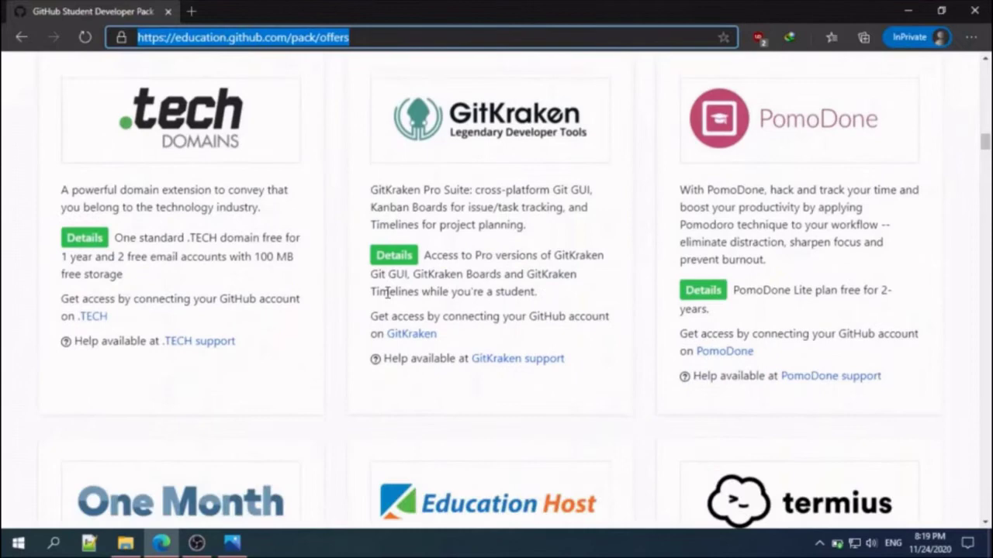
{"action": "scroll", "coordinate": [490, 269], "scroll_direction": "down", "scroll_amount": 3}
{"action": "scroll", "coordinate": [490, 269], "scroll_direction": "down", "scroll_amount": 5}
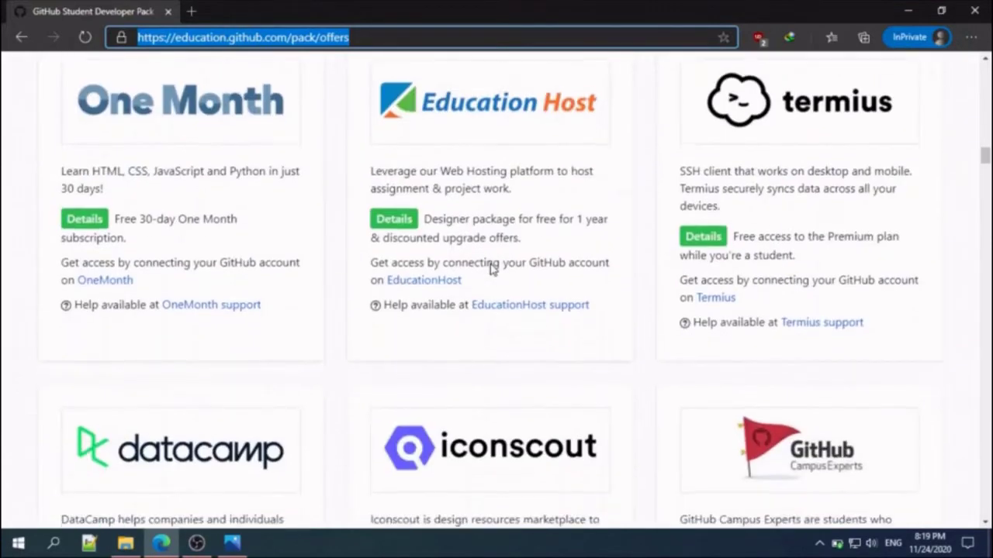
{"action": "scroll", "coordinate": [490, 269], "scroll_direction": "down", "scroll_amount": 7}
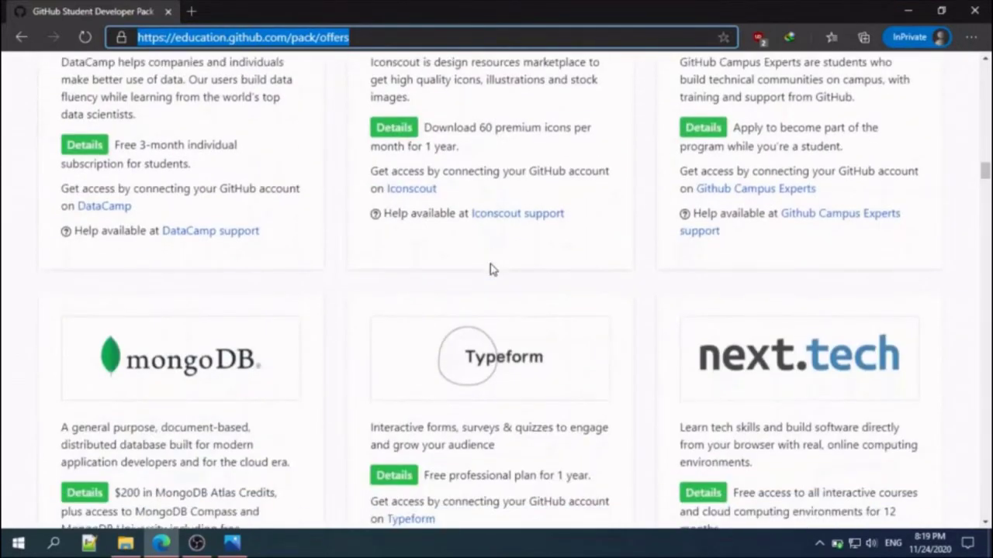
{"action": "scroll", "coordinate": [490, 269], "scroll_direction": "down", "scroll_amount": 7}
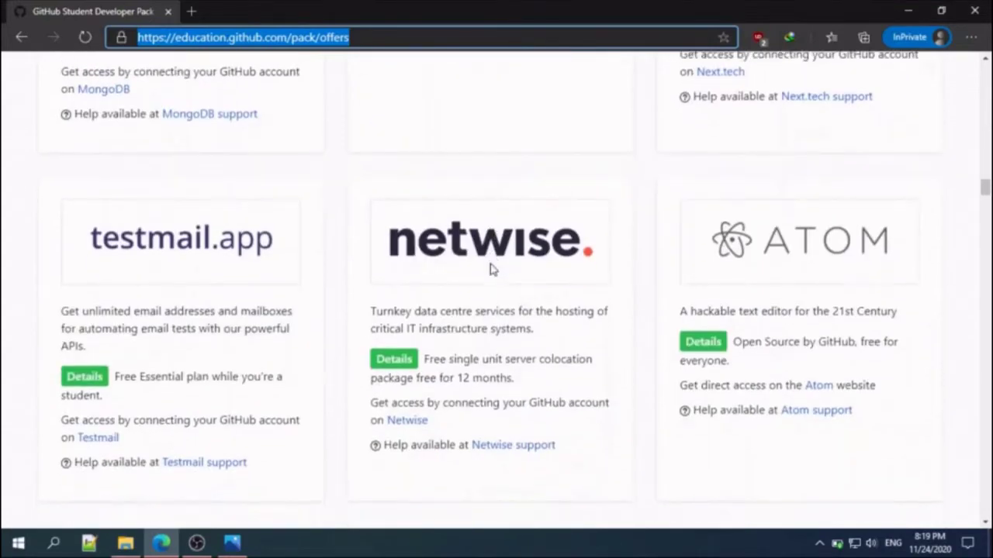
{"action": "scroll", "coordinate": [490, 269], "scroll_direction": "down", "scroll_amount": 10}
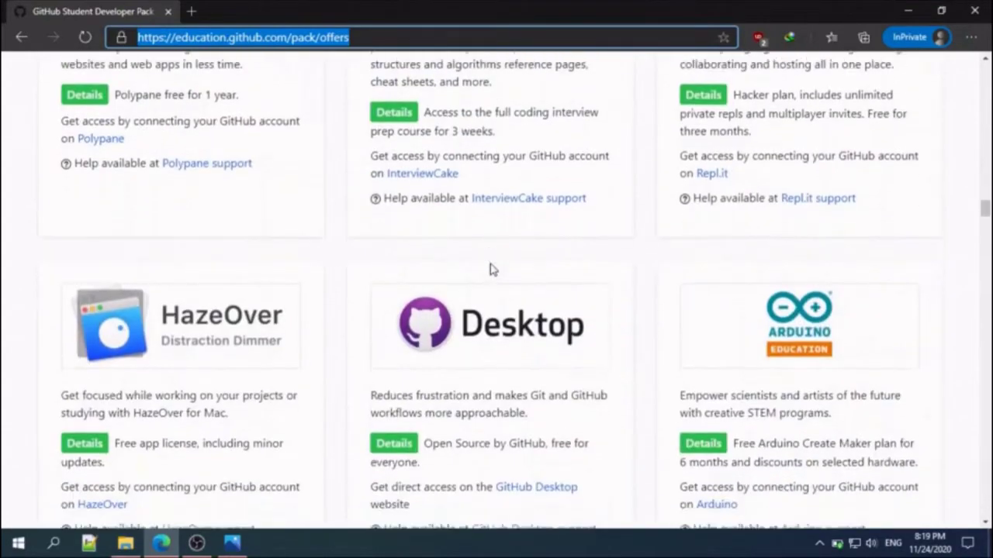
{"action": "scroll", "coordinate": [490, 269], "scroll_direction": "down", "scroll_amount": 14}
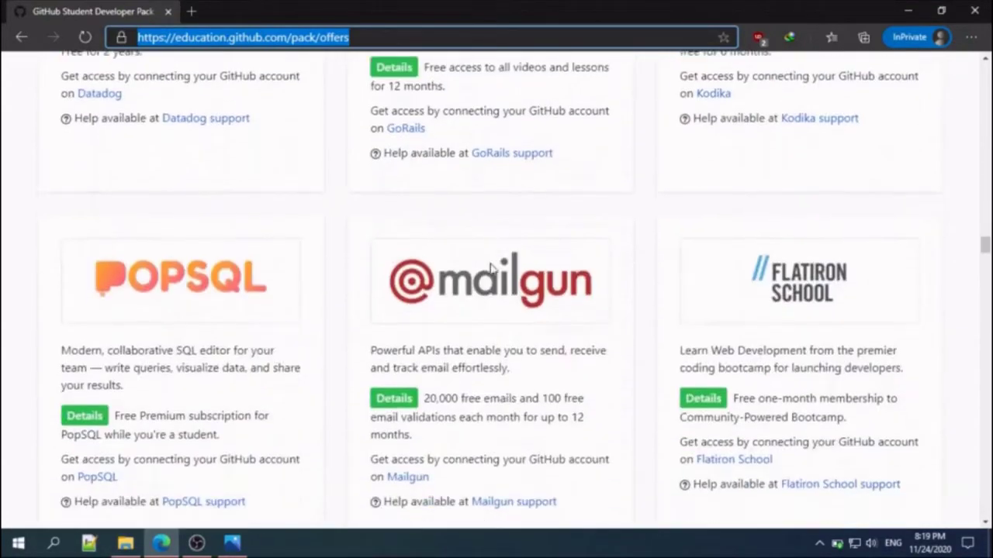
{"action": "scroll", "coordinate": [490, 269], "scroll_direction": "up", "scroll_amount": 20}
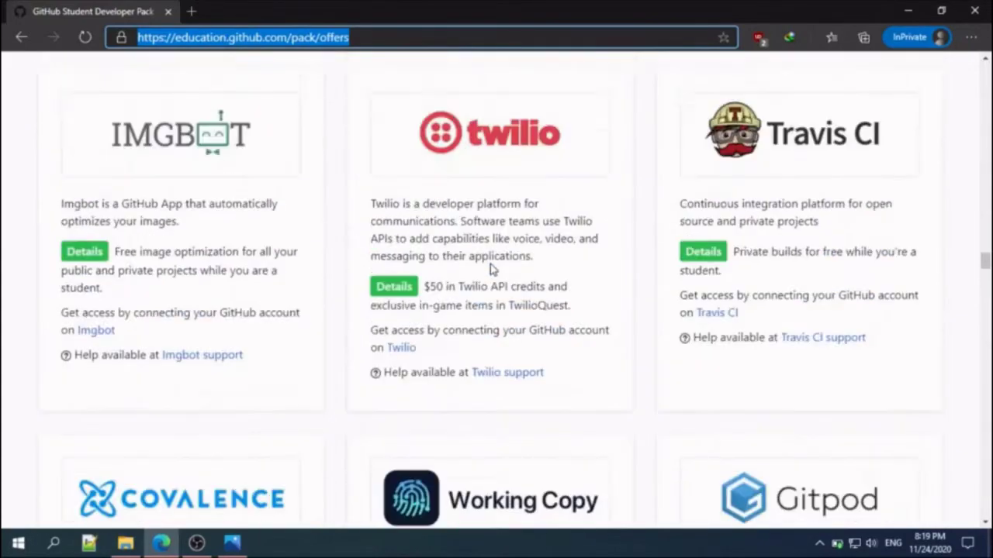
{"action": "scroll", "coordinate": [491, 269], "scroll_direction": "up", "scroll_amount": 10}
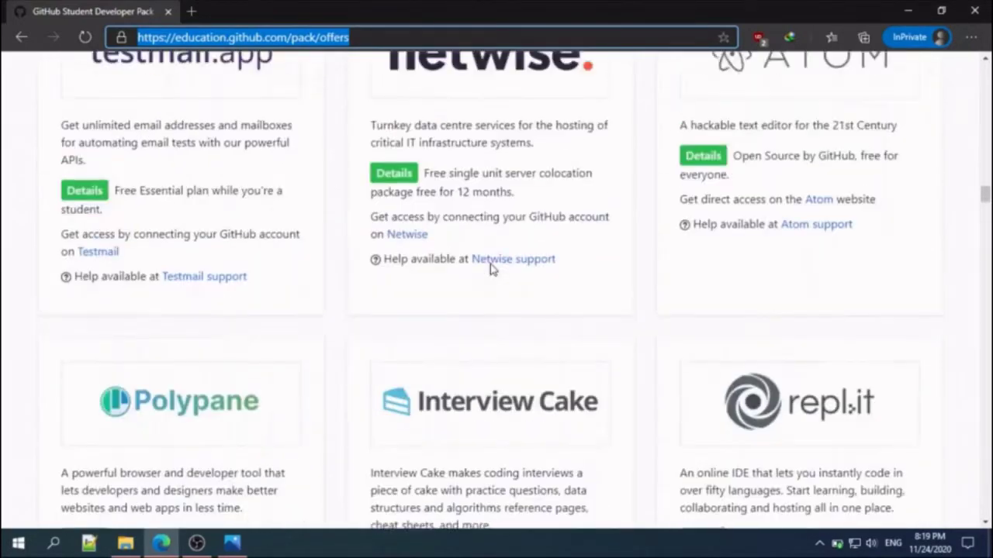
{"action": "scroll", "coordinate": [490, 268], "scroll_direction": "up", "scroll_amount": 10}
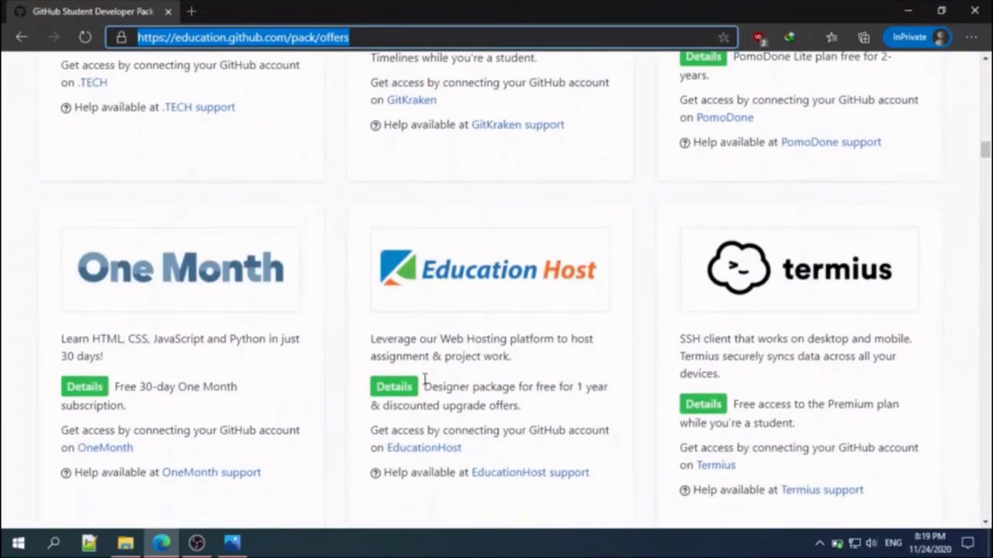
{"action": "left_click_drag", "start_coordinate": [369, 339], "coordinate": [476, 356]}
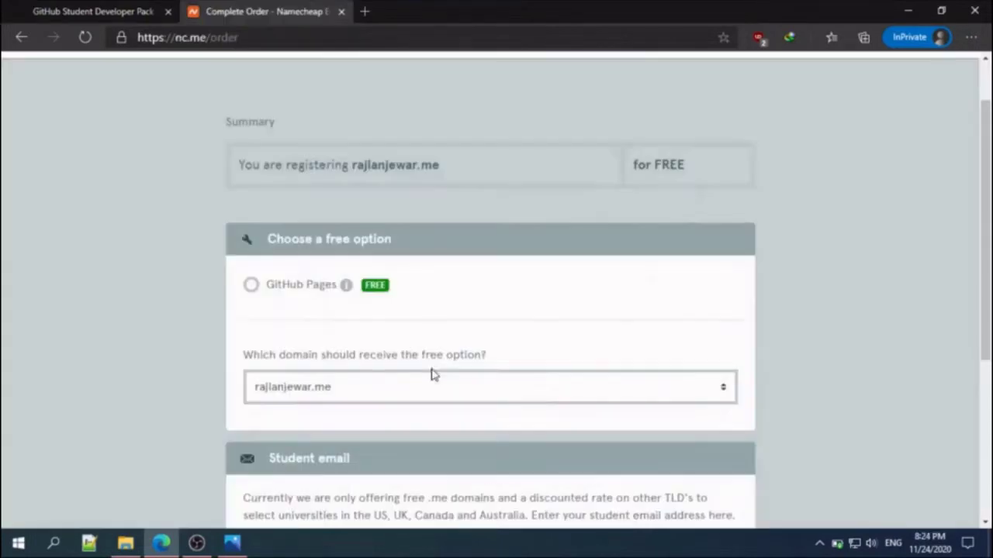
Step: On the nc.me order page, select GitHub Pages as the free option
{"action": "scroll", "coordinate": [432, 373], "scroll_direction": "down", "scroll_amount": 4}
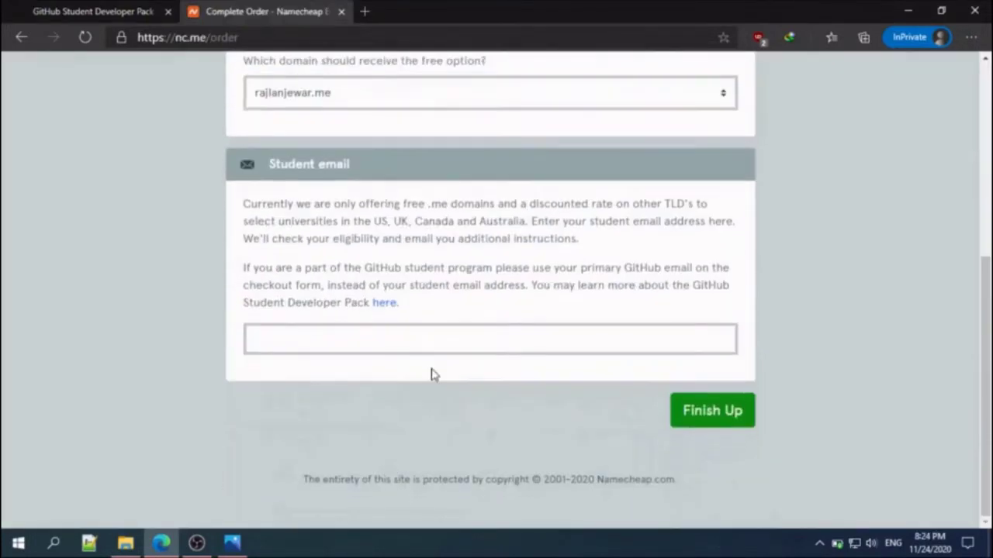
{"action": "scroll", "coordinate": [432, 372], "scroll_direction": "up", "scroll_amount": 1}
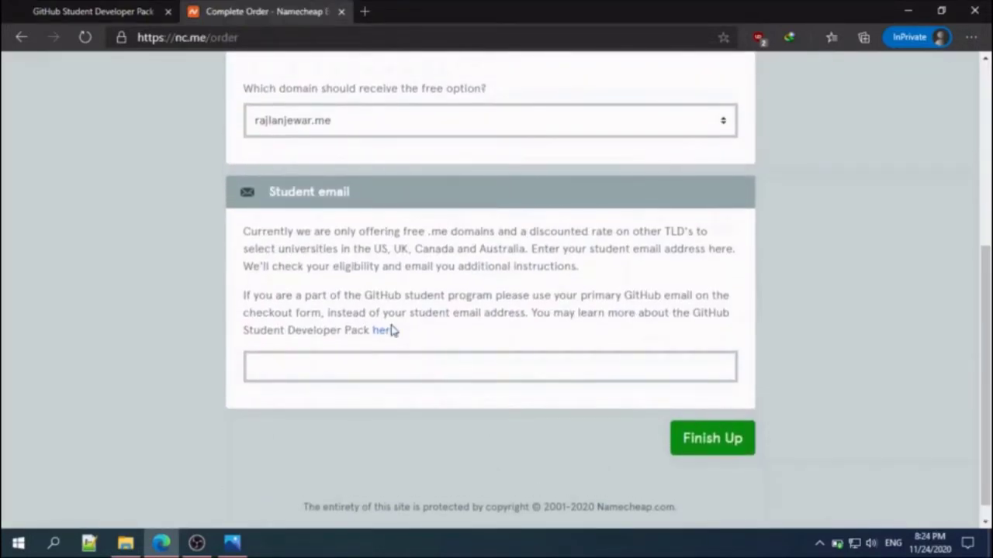
{"action": "scroll", "coordinate": [339, 261], "scroll_direction": "up", "scroll_amount": 4}
{"action": "scroll", "coordinate": [339, 260], "scroll_direction": "down", "scroll_amount": 1}
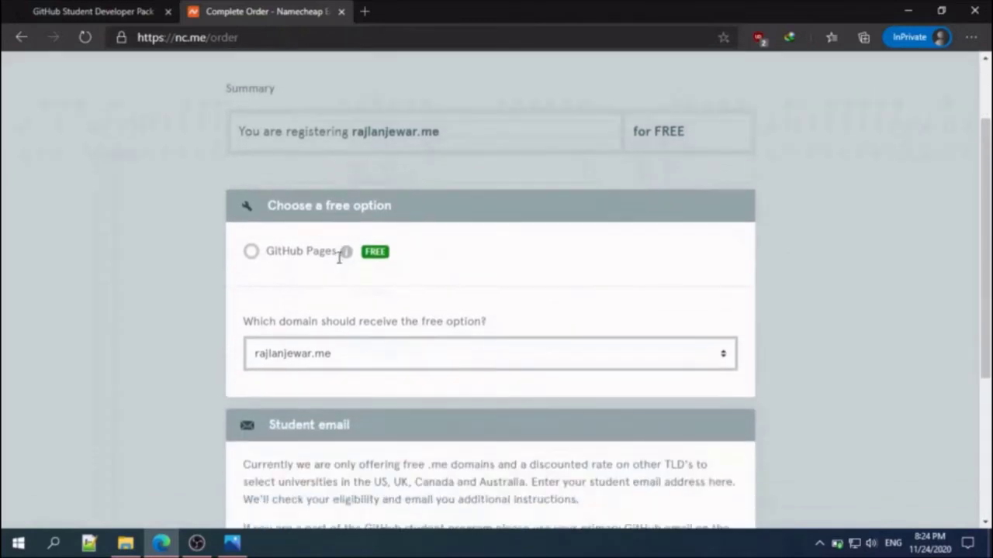
{"action": "left_click", "coordinate": [251, 256]}
Step: Review the form and the results warning that the .me name is already purchased
{"action": "scroll", "coordinate": [355, 293], "scroll_direction": "down", "scroll_amount": 1}
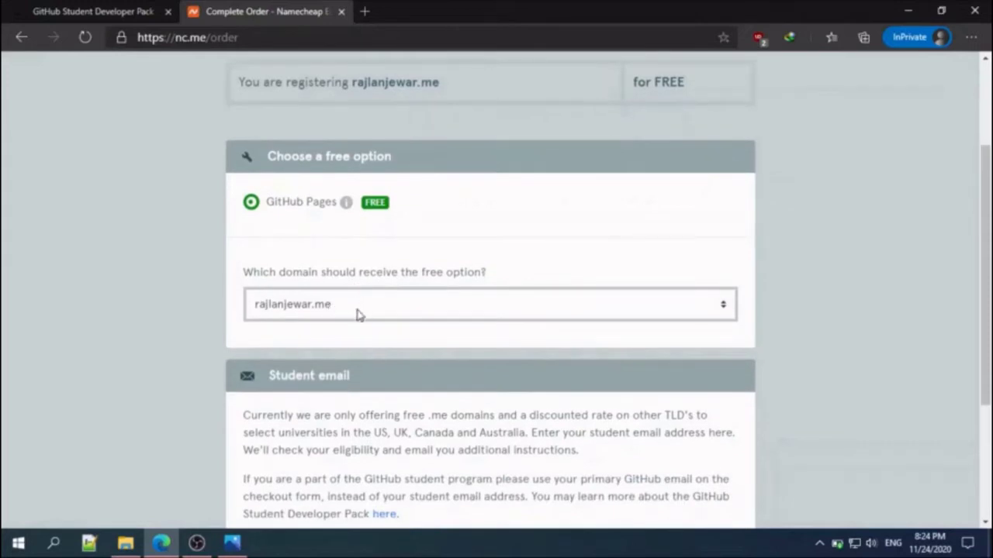
{"action": "scroll", "coordinate": [355, 315], "scroll_direction": "down", "scroll_amount": 1}
{"action": "scroll", "coordinate": [353, 314], "scroll_direction": "down", "scroll_amount": 3}
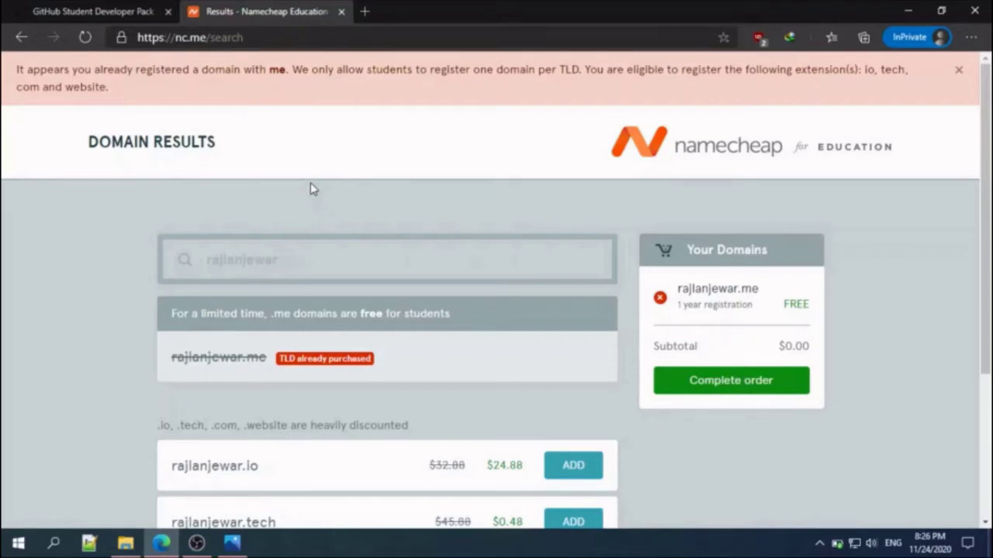
{"action": "scroll", "coordinate": [623, 339], "scroll_direction": "down", "scroll_amount": 2}
{"action": "scroll", "coordinate": [622, 339], "scroll_direction": "up", "scroll_amount": 1}
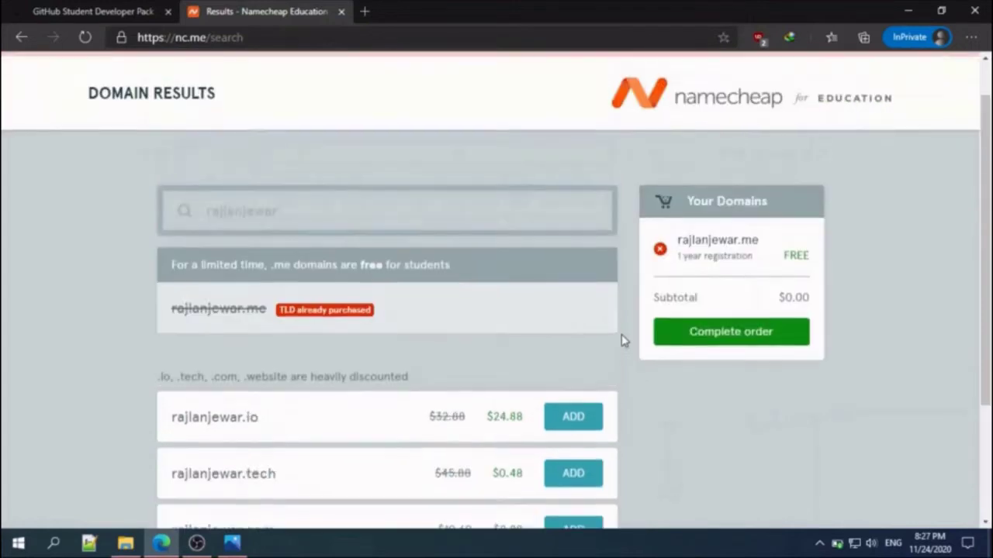
{"action": "scroll", "coordinate": [623, 339], "scroll_direction": "up", "scroll_amount": 1}
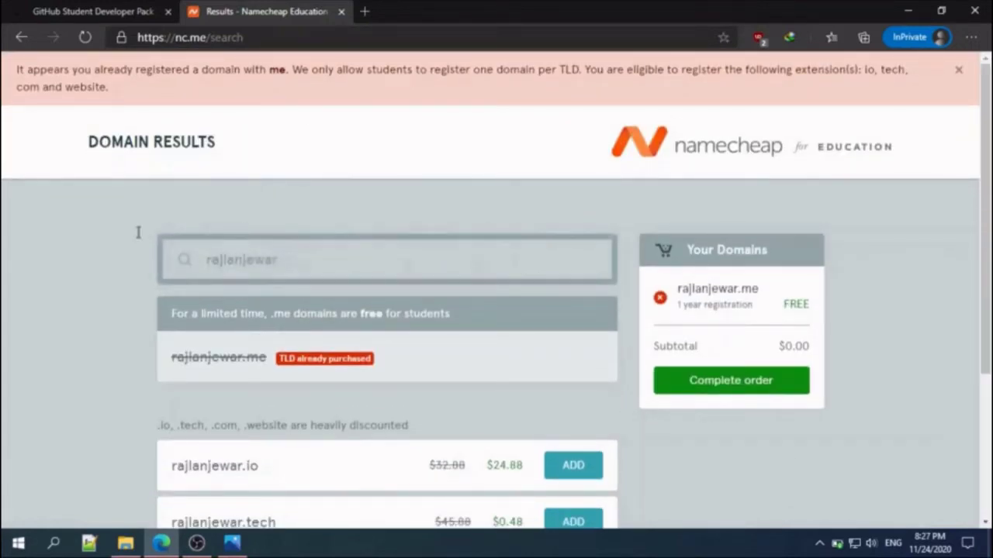
Step: Back on the Student Developer Pack offers, open the EducationHost link in a new tab
{"action": "left_click", "coordinate": [122, 6]}
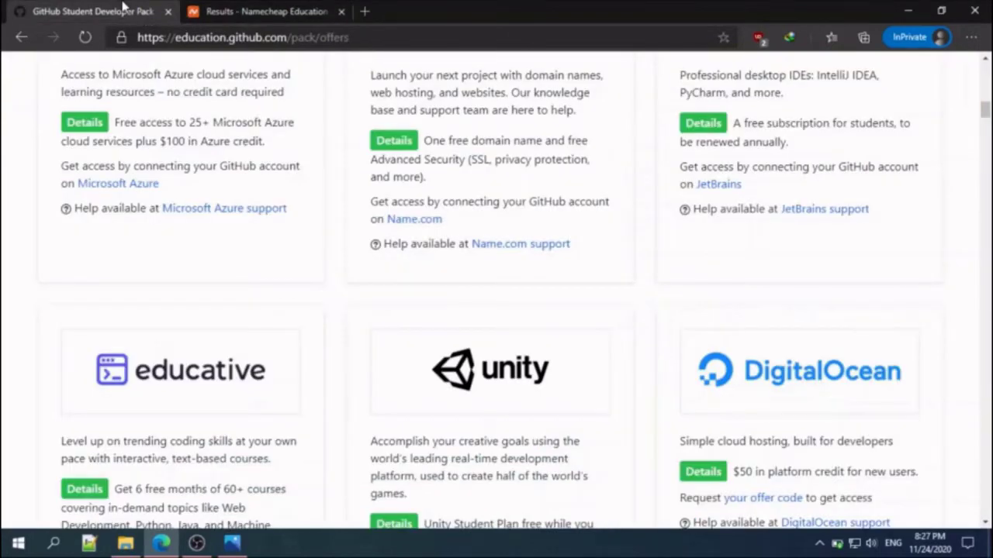
{"action": "scroll", "coordinate": [326, 259], "scroll_direction": "up", "scroll_amount": 3}
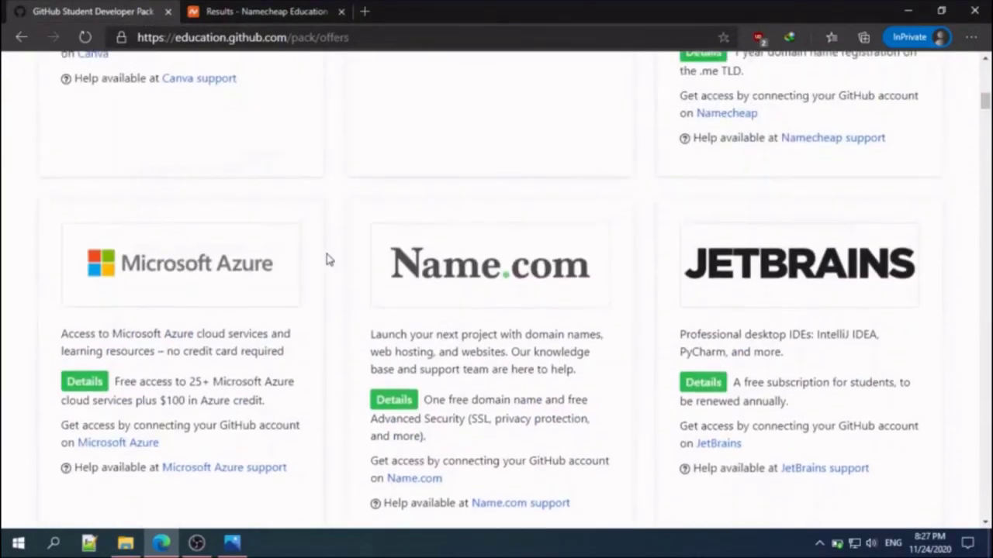
{"action": "scroll", "coordinate": [326, 259], "scroll_direction": "up", "scroll_amount": 3}
{"action": "scroll", "coordinate": [326, 259], "scroll_direction": "down", "scroll_amount": 6}
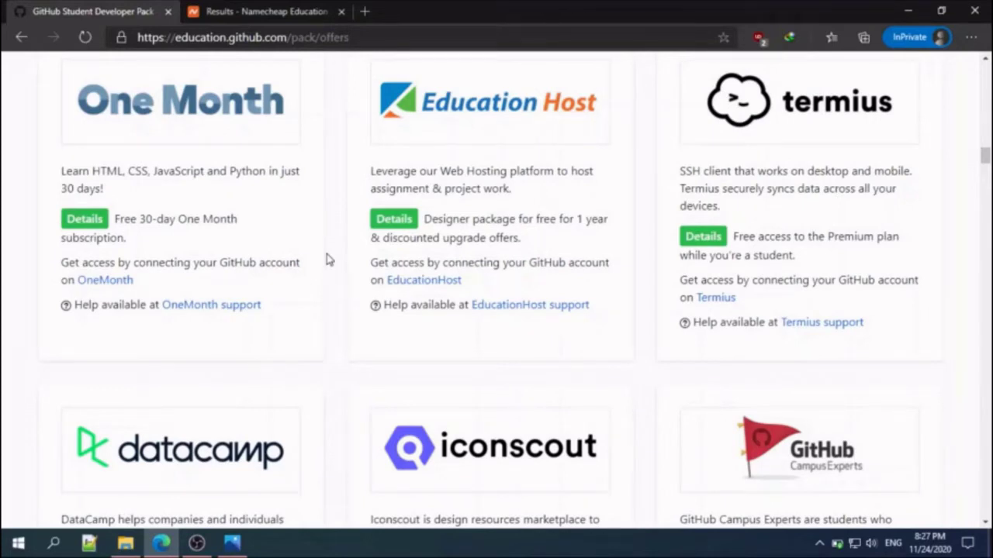
{"action": "right_click", "coordinate": [417, 284]}
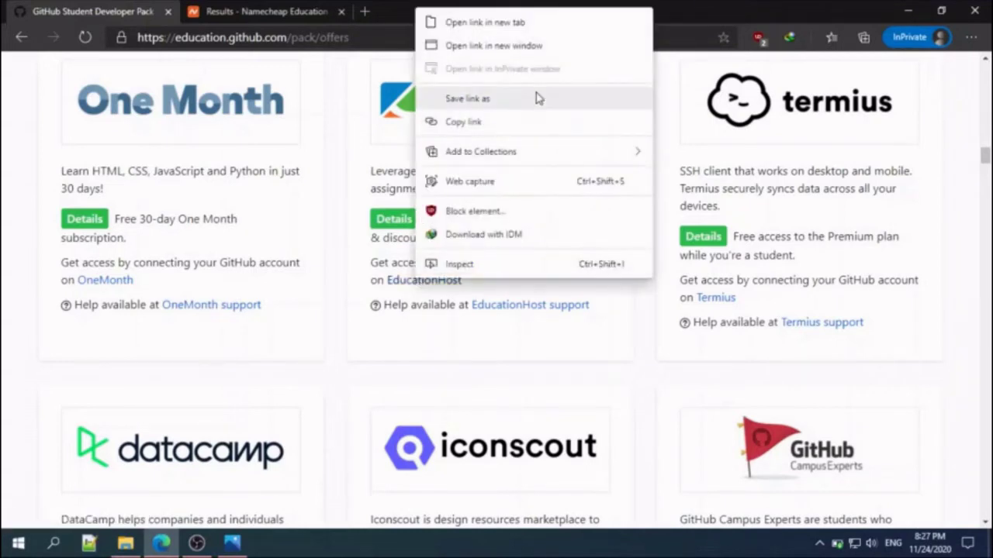
{"action": "left_click", "coordinate": [514, 24]}
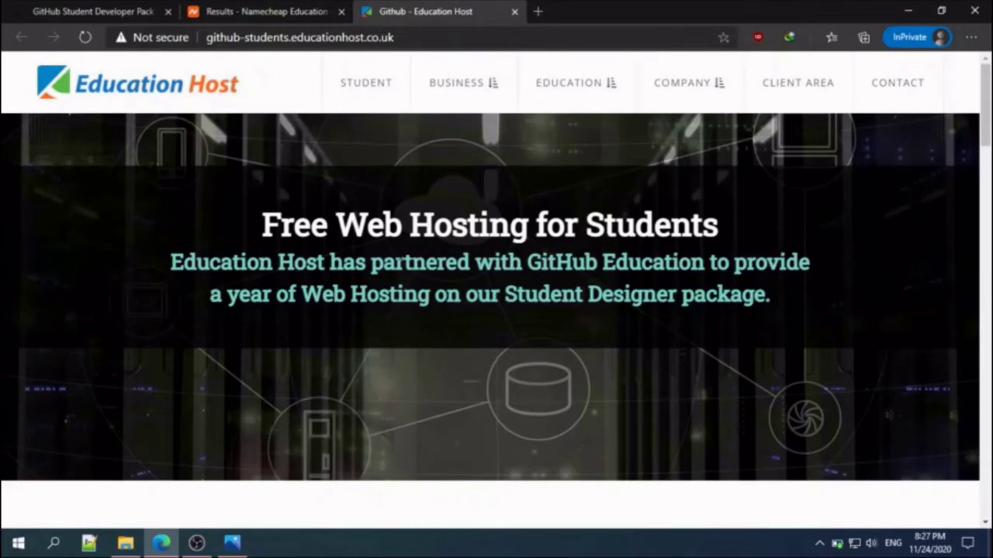
Step: Start signing up for Education Host with GitHub
{"action": "scroll", "coordinate": [447, 263], "scroll_direction": "down", "scroll_amount": 6}
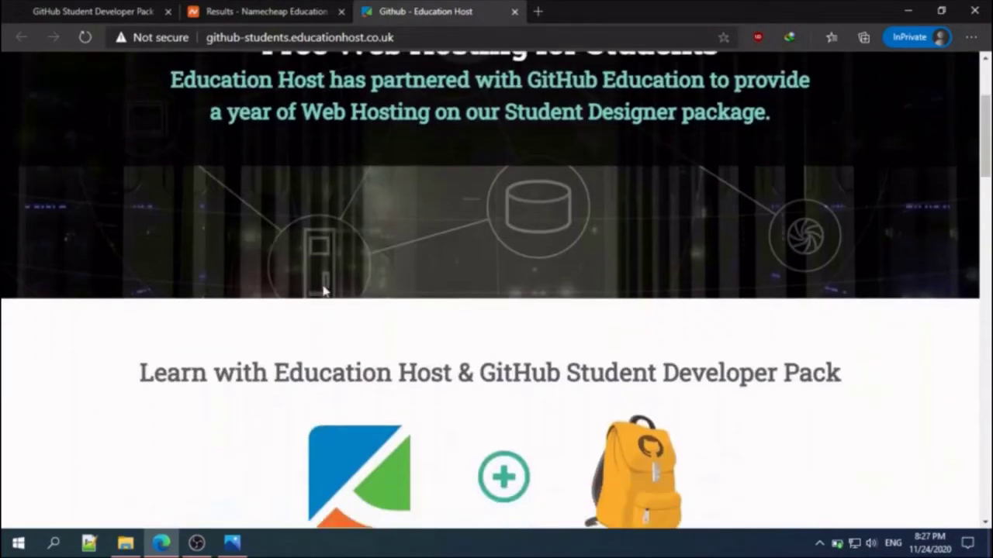
{"action": "scroll", "coordinate": [448, 263], "scroll_direction": "down", "scroll_amount": 2}
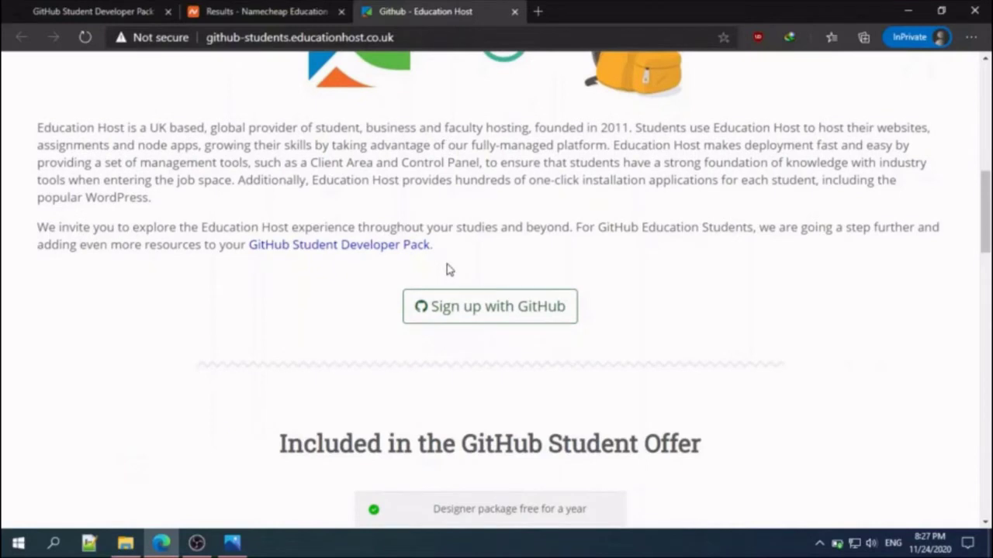
{"action": "left_click", "coordinate": [499, 317]}
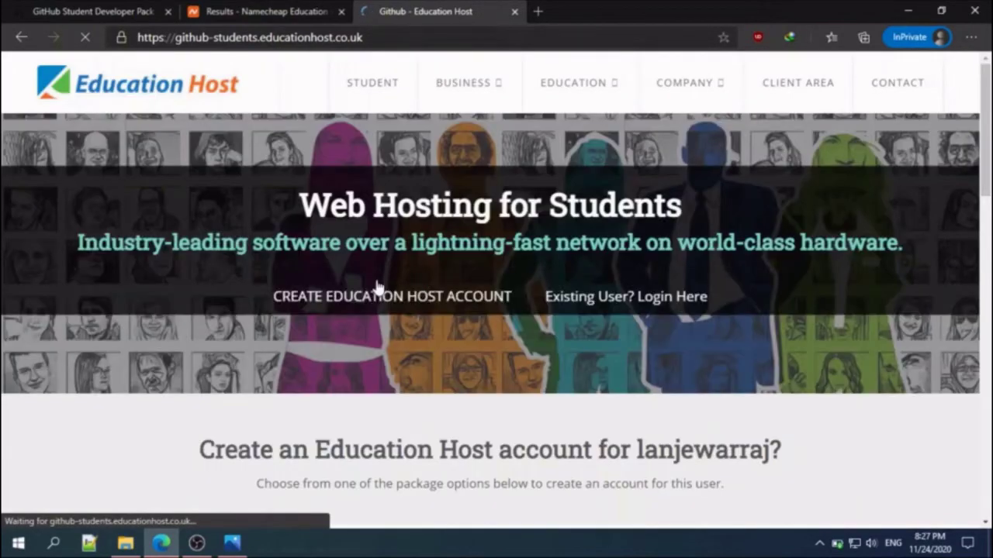
Step: Compare the student plans, highlighting the 12 Months Free and 1GB Space features
{"action": "scroll", "coordinate": [377, 286], "scroll_direction": "down", "scroll_amount": 2}
{"action": "scroll", "coordinate": [378, 286], "scroll_direction": "down", "scroll_amount": 4}
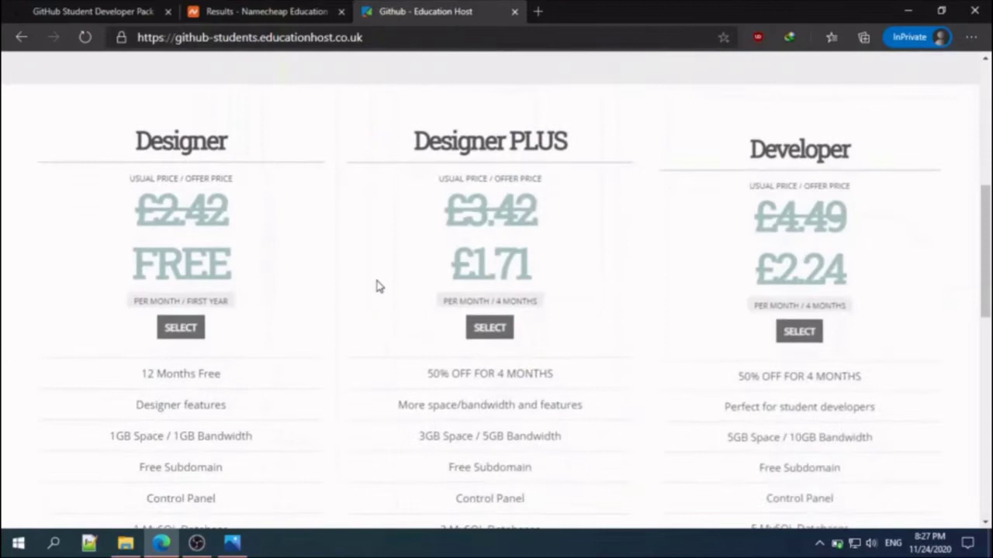
{"action": "scroll", "coordinate": [270, 210], "scroll_direction": "down", "scroll_amount": 3}
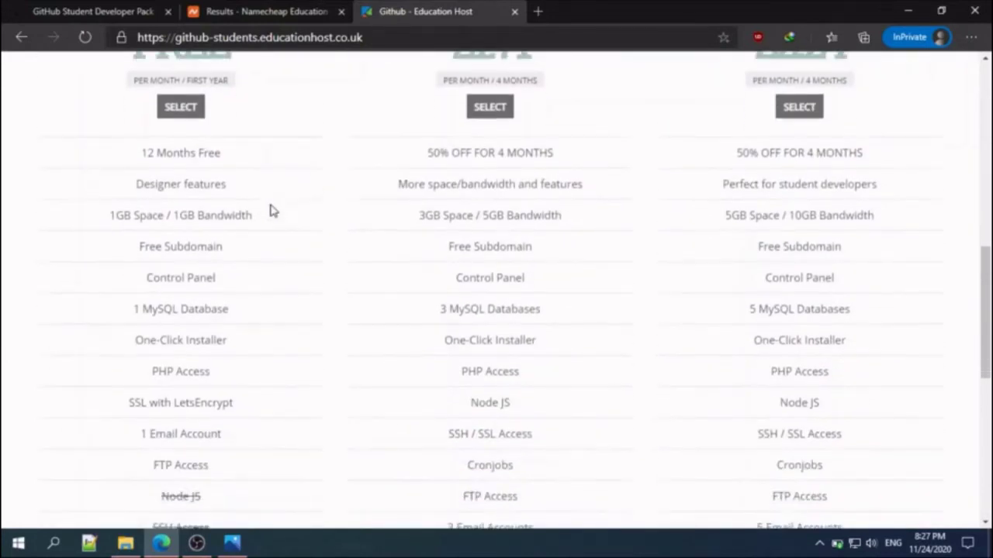
{"action": "scroll", "coordinate": [271, 210], "scroll_direction": "up", "scroll_amount": 3}
{"action": "scroll", "coordinate": [190, 256], "scroll_direction": "down", "scroll_amount": 2}
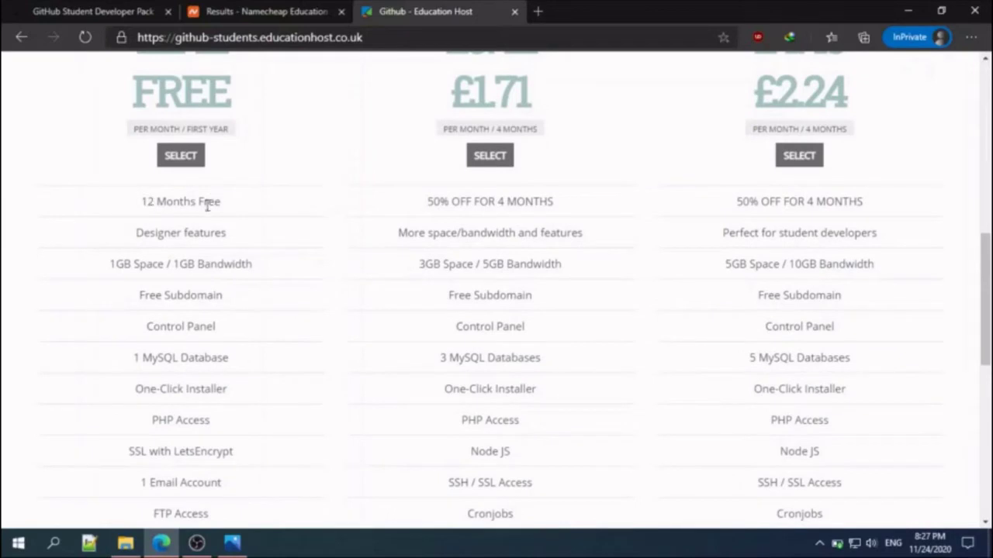
{"action": "left_click_drag", "start_coordinate": [231, 210], "coordinate": [141, 201]}
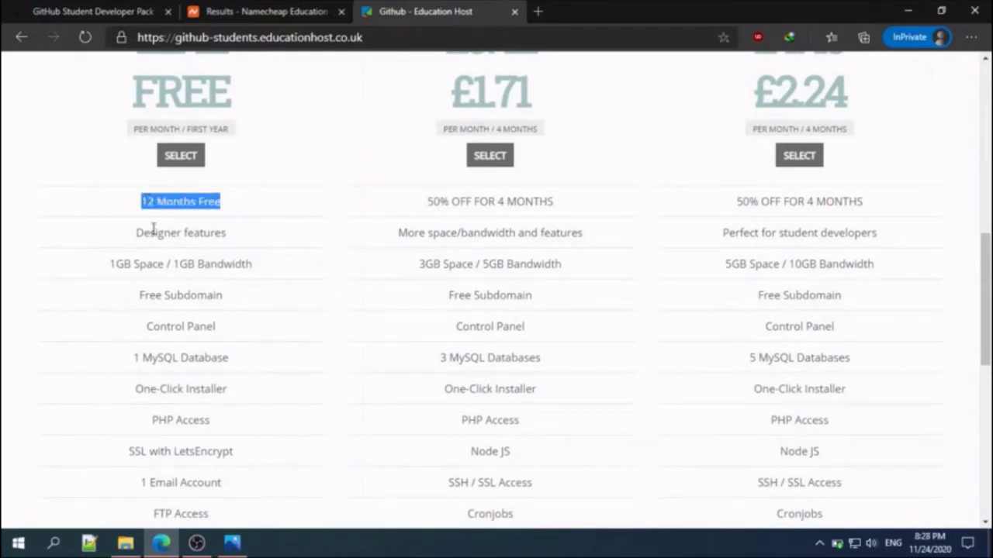
{"action": "scroll", "coordinate": [153, 228], "scroll_direction": "down", "scroll_amount": 1}
{"action": "scroll", "coordinate": [137, 248], "scroll_direction": "down", "scroll_amount": 1}
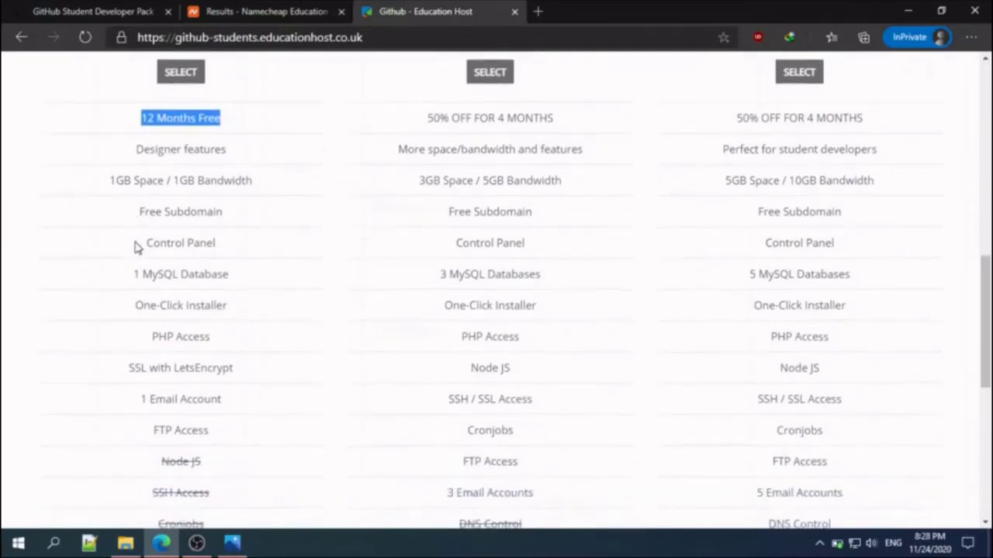
{"action": "left_click_drag", "start_coordinate": [107, 185], "coordinate": [172, 184]}
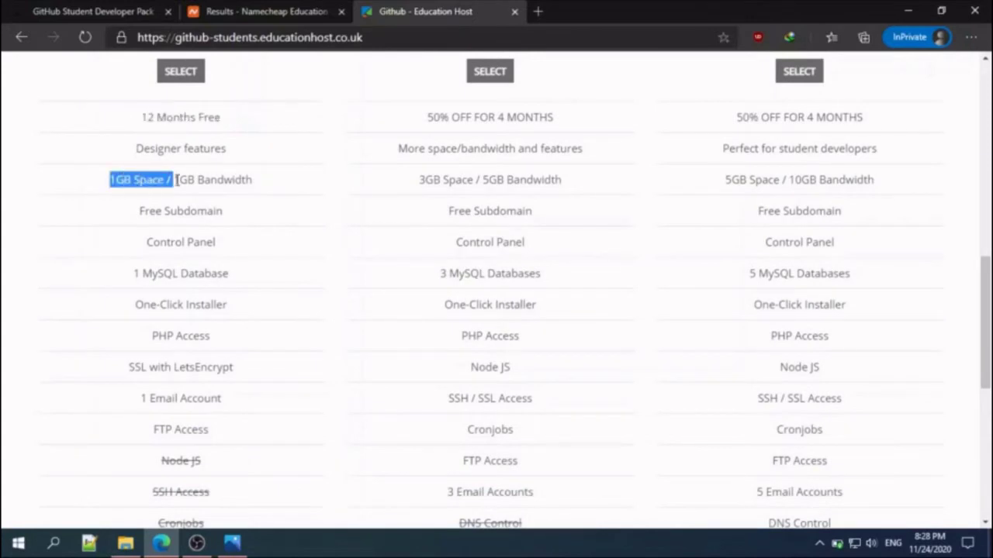
{"action": "scroll", "coordinate": [269, 187], "scroll_direction": "down", "scroll_amount": 1}
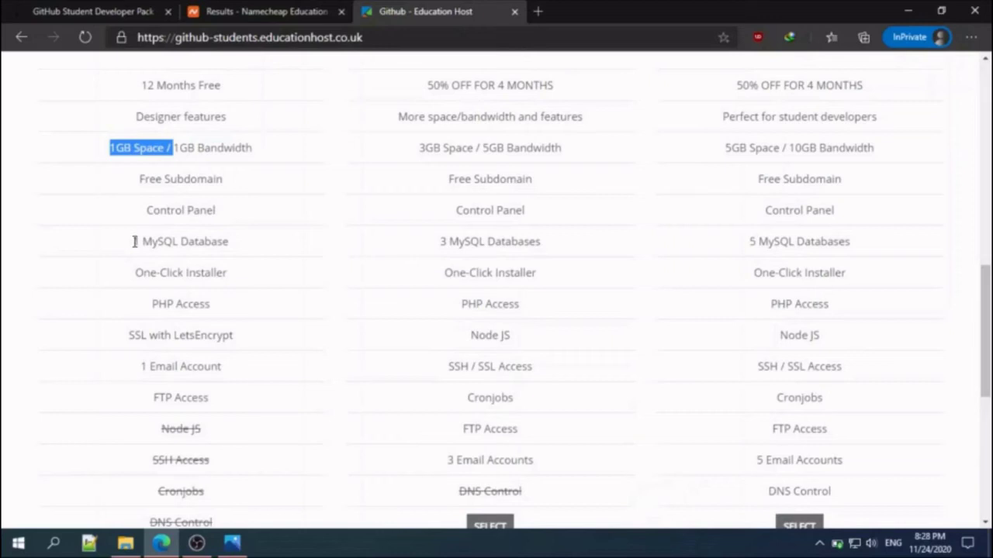
{"action": "left_click_drag", "start_coordinate": [134, 241], "coordinate": [213, 240]}
{"action": "scroll", "coordinate": [195, 256], "scroll_direction": "down", "scroll_amount": 2}
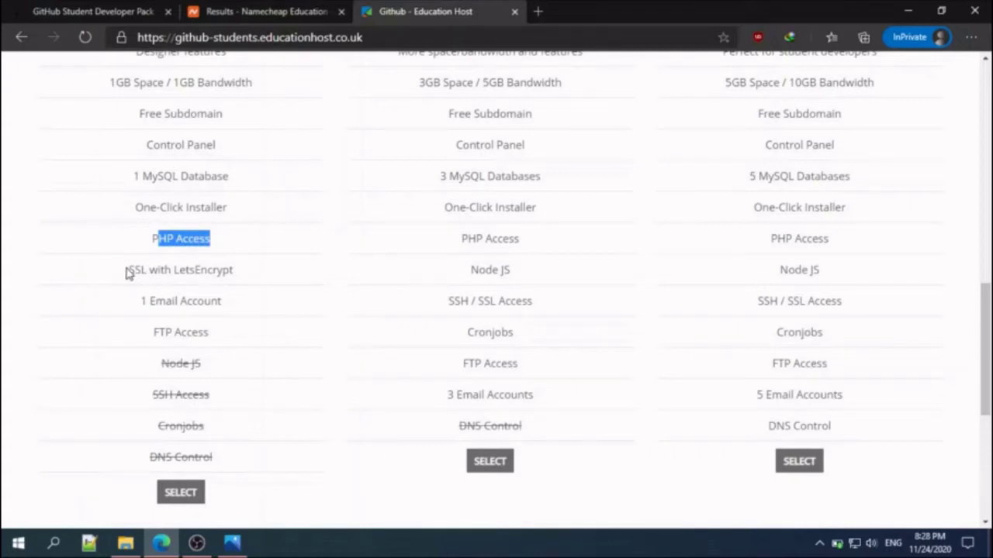
Step: Check the FTP Access feature and select the free Designer plan
{"action": "left_click", "coordinate": [210, 274]}
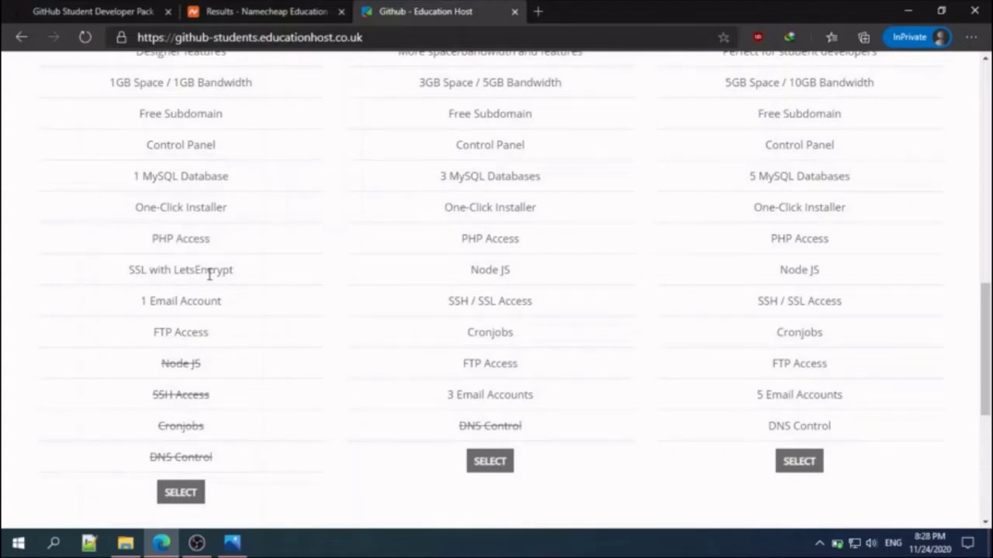
{"action": "scroll", "coordinate": [210, 273], "scroll_direction": "down", "scroll_amount": 2}
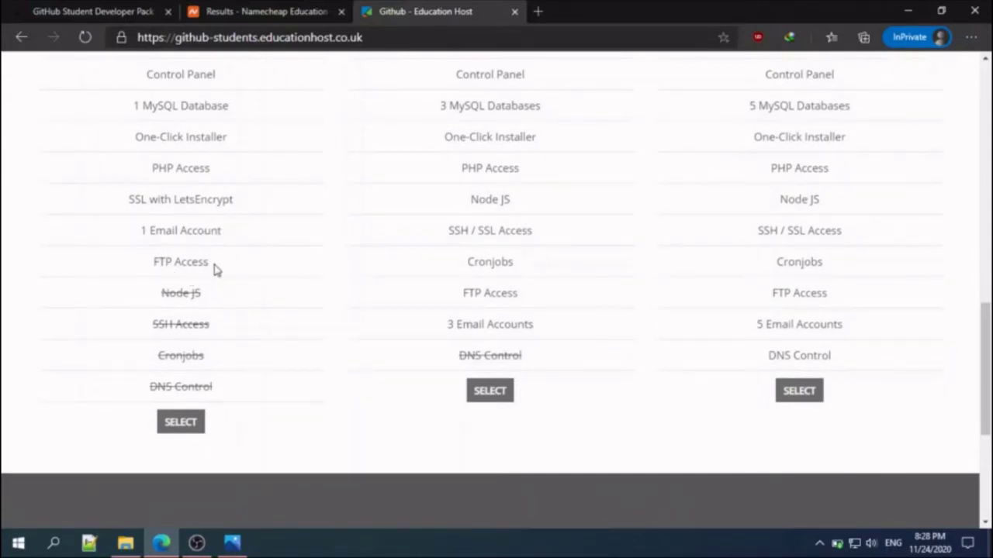
{"action": "left_click_drag", "start_coordinate": [211, 268], "coordinate": [150, 267]}
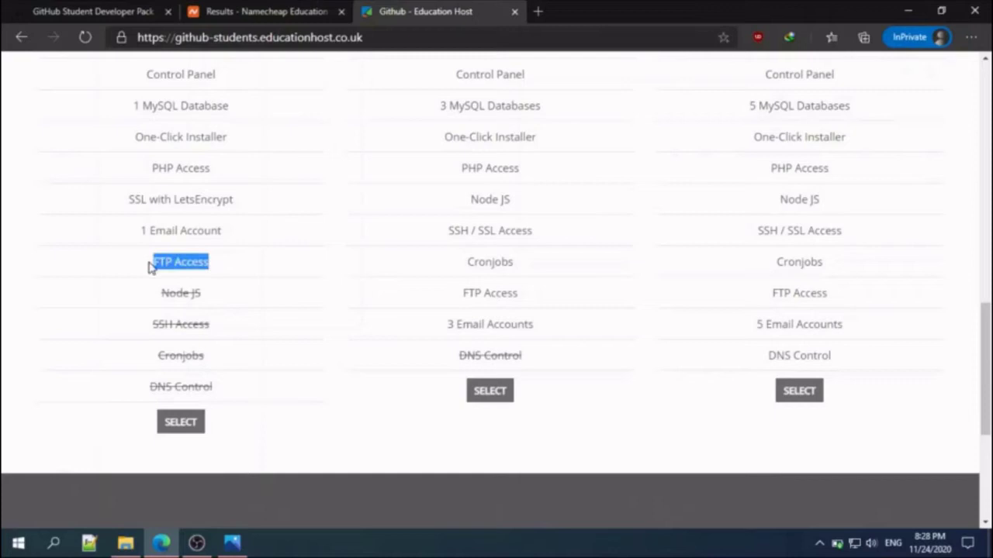
{"action": "scroll", "coordinate": [200, 382], "scroll_direction": "down", "scroll_amount": 1}
{"action": "left_click", "coordinate": [188, 392]}
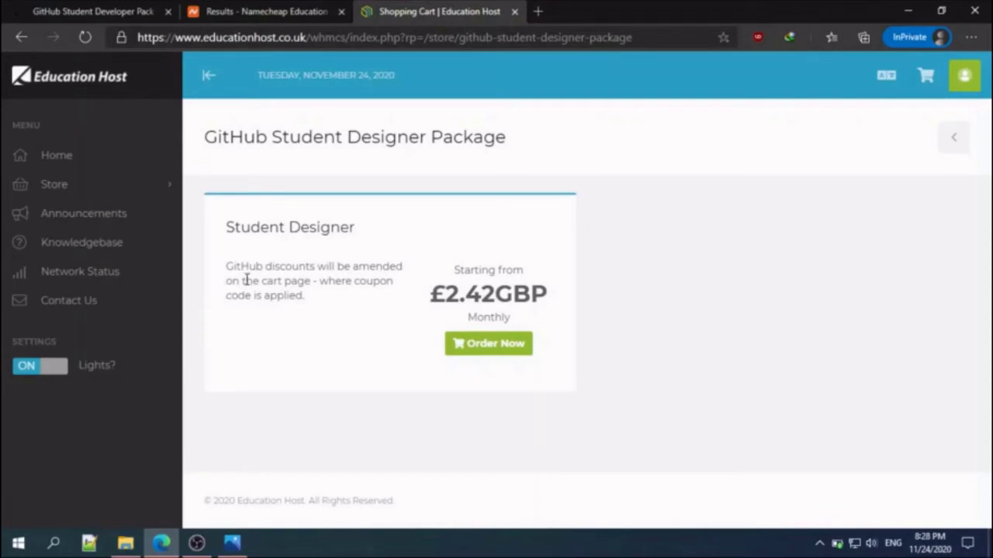
Step: Order Student Designer using the existing domain name and extension, confirming with Use
{"action": "left_click", "coordinate": [488, 344]}
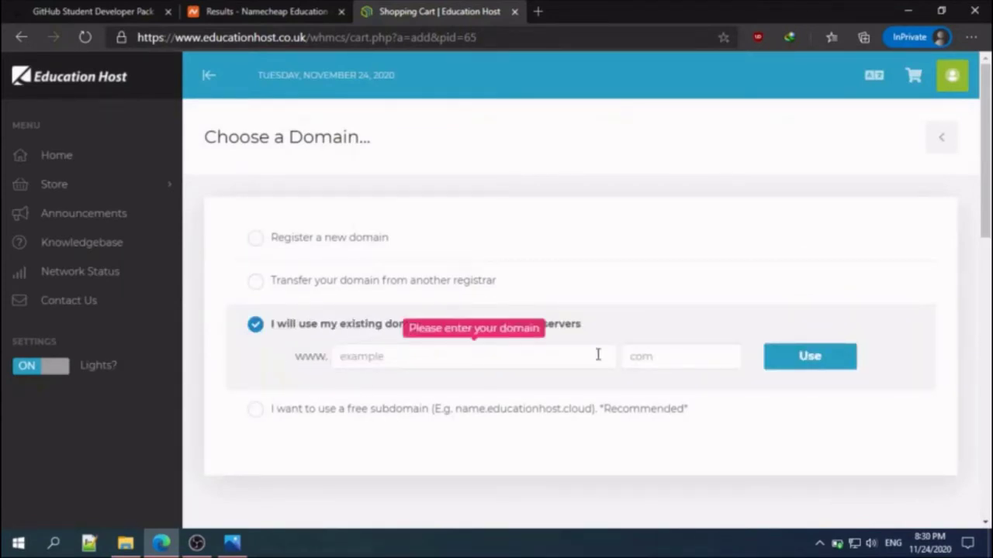
{"action": "left_click", "coordinate": [397, 353]}
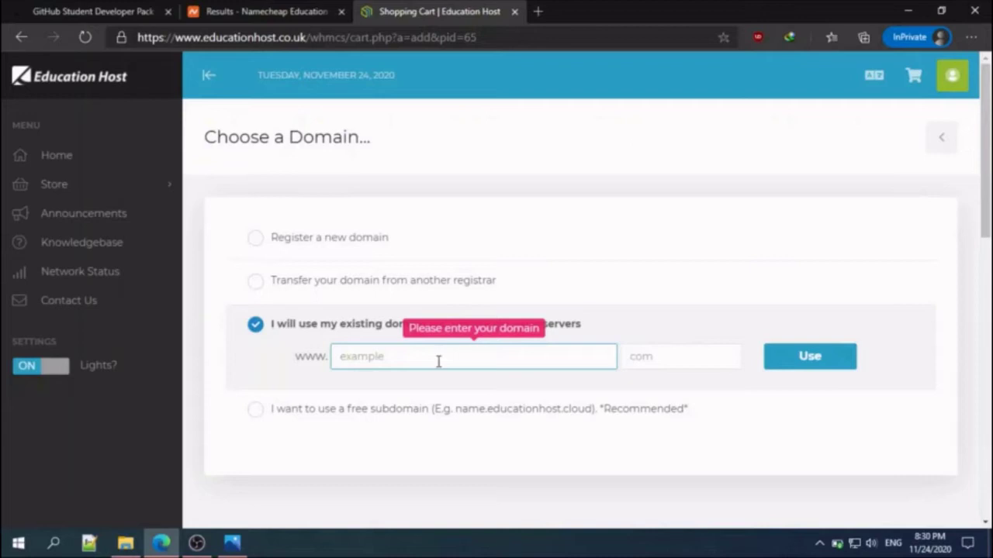
{"action": "left_click", "coordinate": [671, 358]}
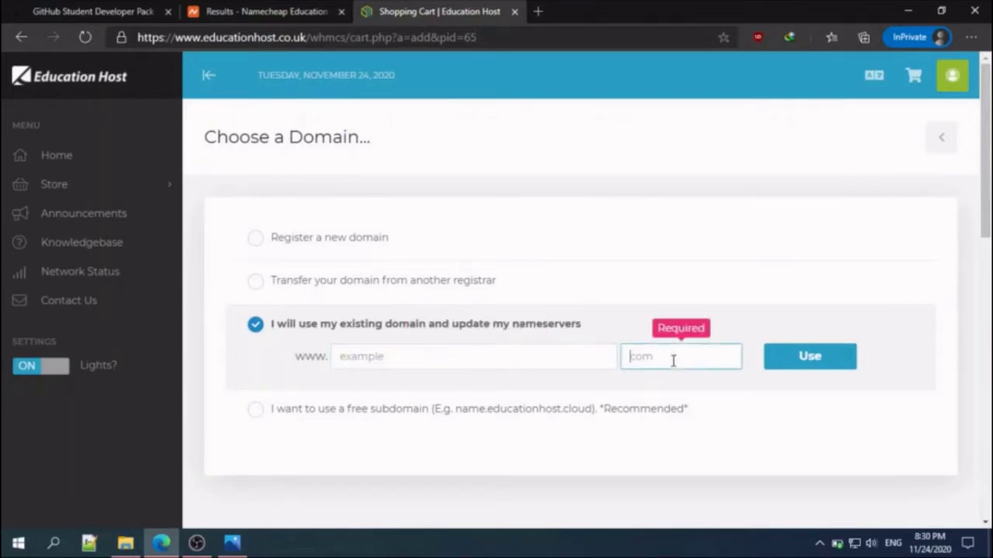
{"action": "left_click", "coordinate": [572, 435]}
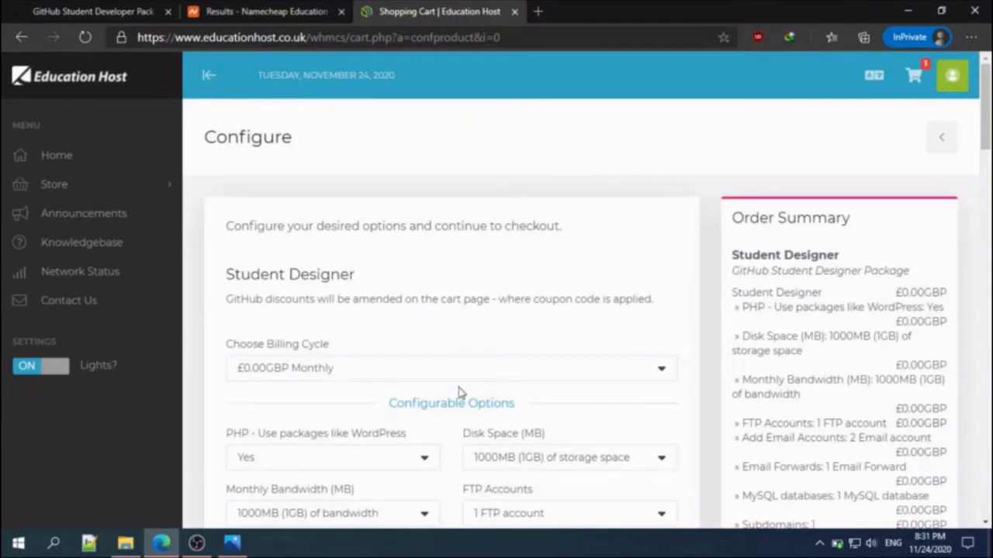
Step: Review the Student Designer Configure page and continue with the package options
{"action": "scroll", "coordinate": [510, 316], "scroll_direction": "down", "scroll_amount": 1}
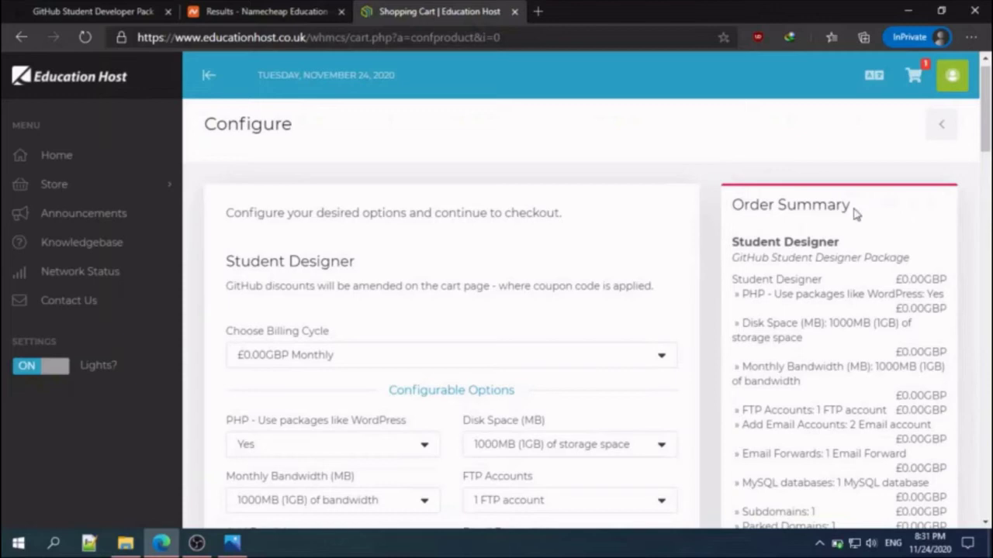
{"action": "left_click_drag", "start_coordinate": [850, 207], "coordinate": [726, 211]}
{"action": "scroll", "coordinate": [725, 211], "scroll_direction": "down", "scroll_amount": 2}
{"action": "scroll", "coordinate": [788, 318], "scroll_direction": "down", "scroll_amount": 5}
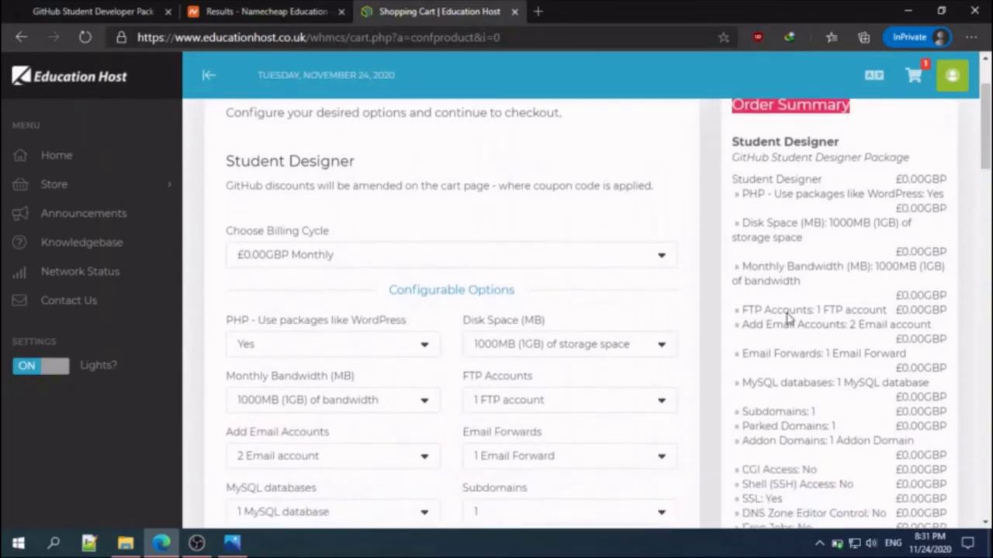
{"action": "scroll", "coordinate": [787, 314], "scroll_direction": "down", "scroll_amount": 4}
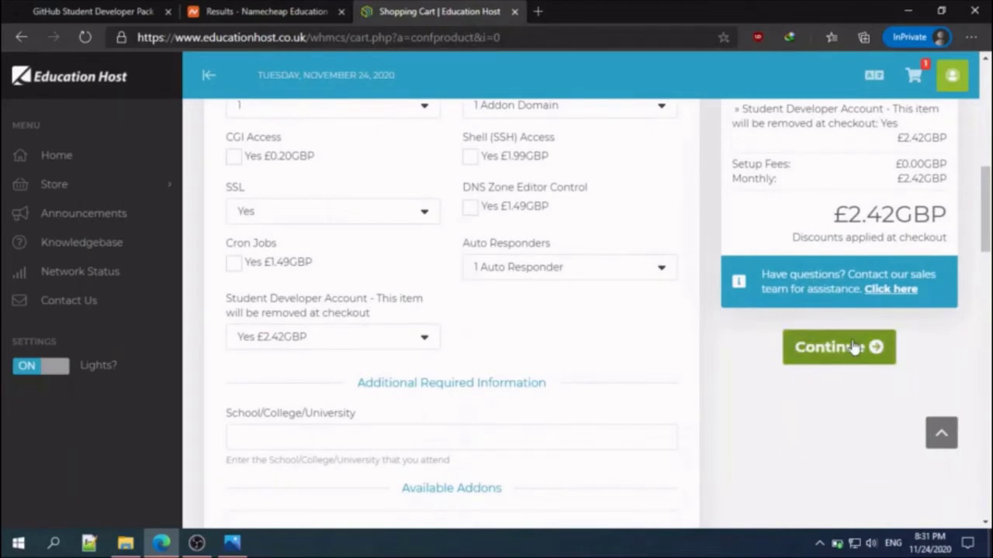
{"action": "left_click", "coordinate": [854, 348]}
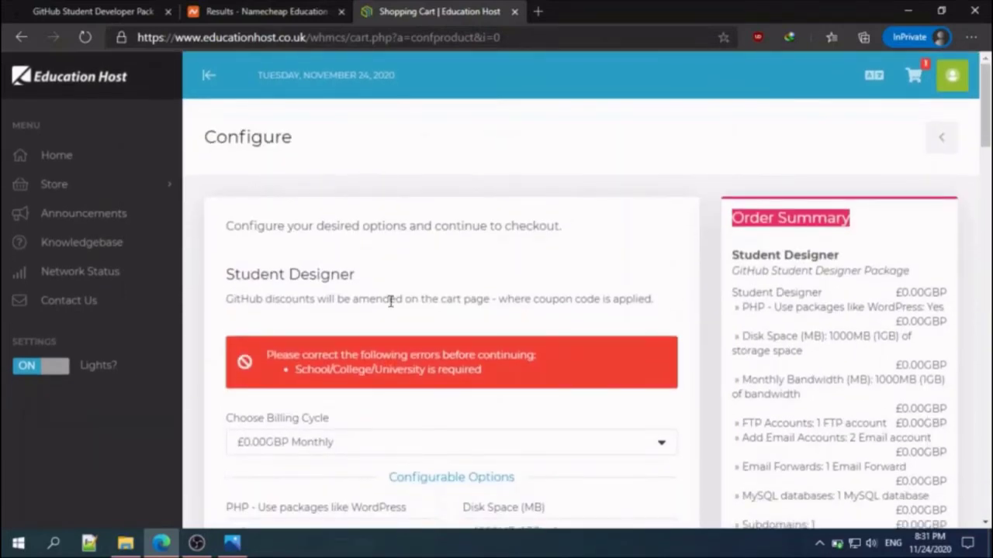
Step: Start filling in the required School/College/University field
{"action": "scroll", "coordinate": [494, 368], "scroll_direction": "down", "scroll_amount": 2}
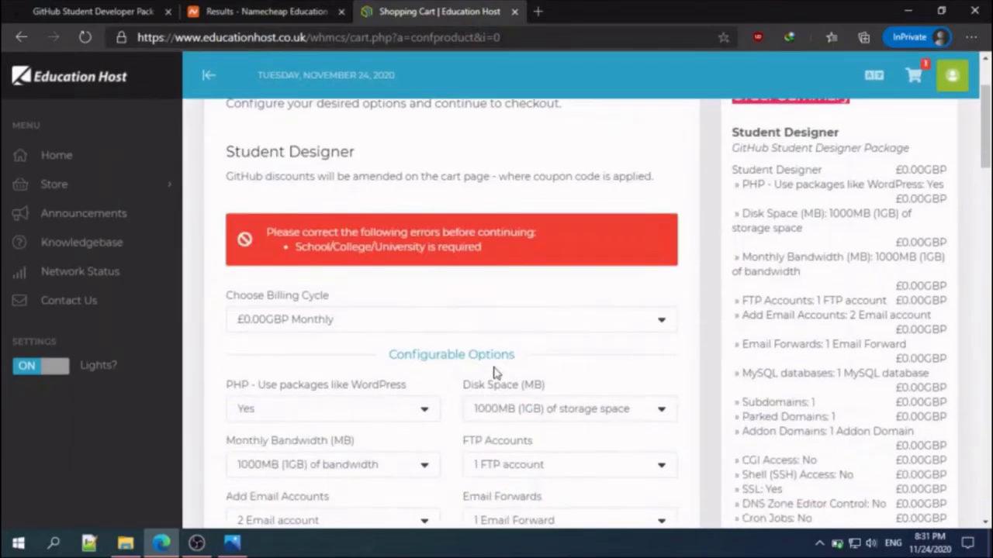
{"action": "scroll", "coordinate": [494, 373], "scroll_direction": "down", "scroll_amount": 15}
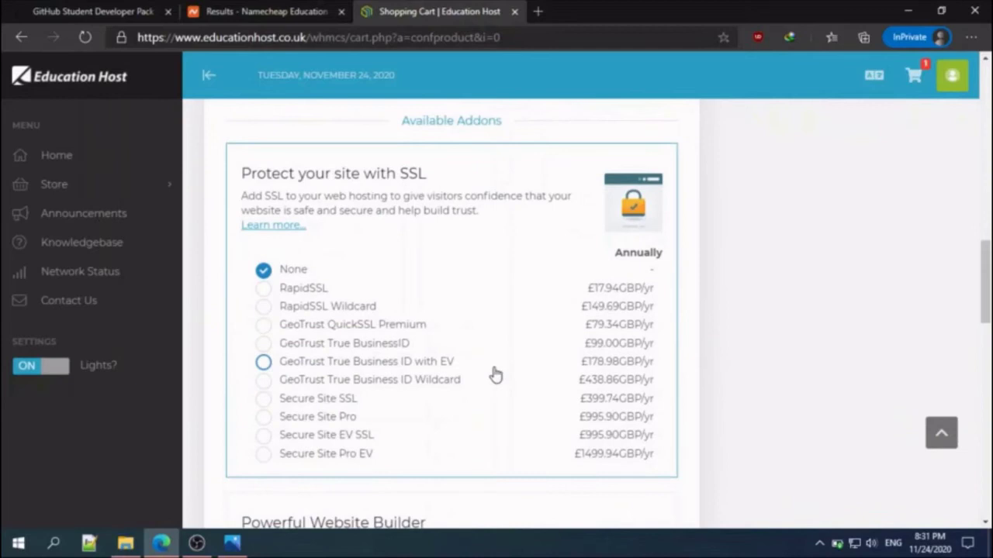
{"action": "scroll", "coordinate": [494, 375], "scroll_direction": "up", "scroll_amount": 3}
{"action": "left_click", "coordinate": [273, 264]}
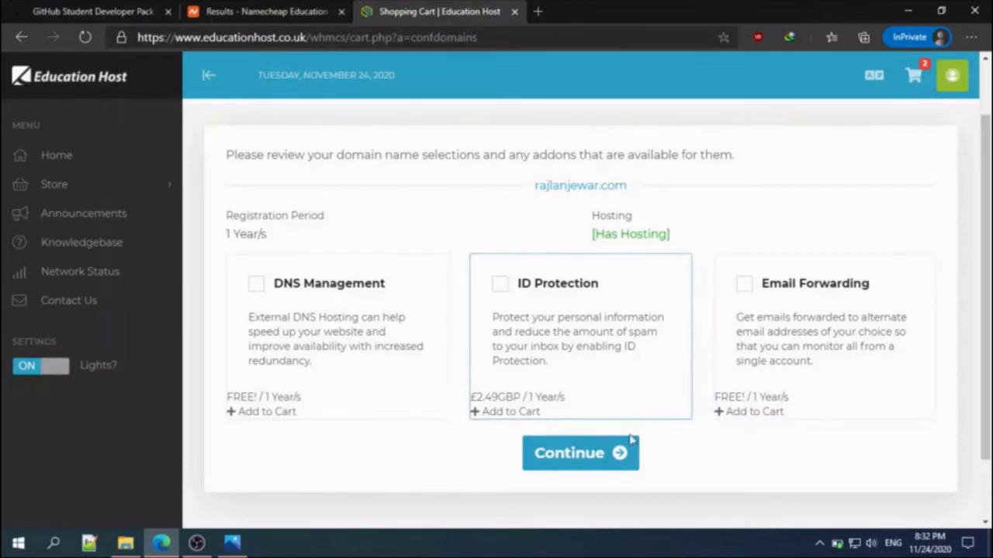
Step: Skip the DNS Management, ID Protection and Email Forwarding addons and check out the £0.00GBP order
{"action": "left_click", "coordinate": [610, 454]}
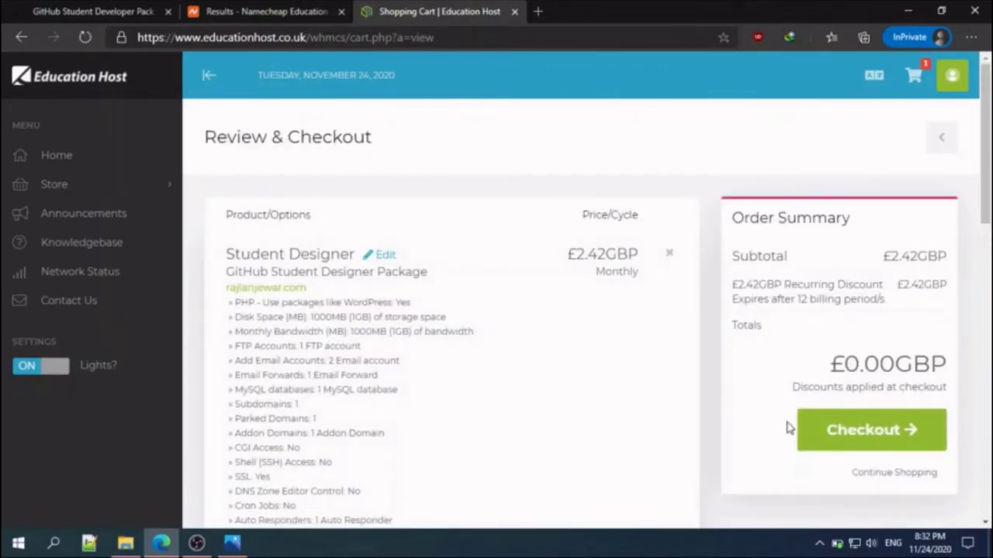
{"action": "left_click", "coordinate": [851, 439]}
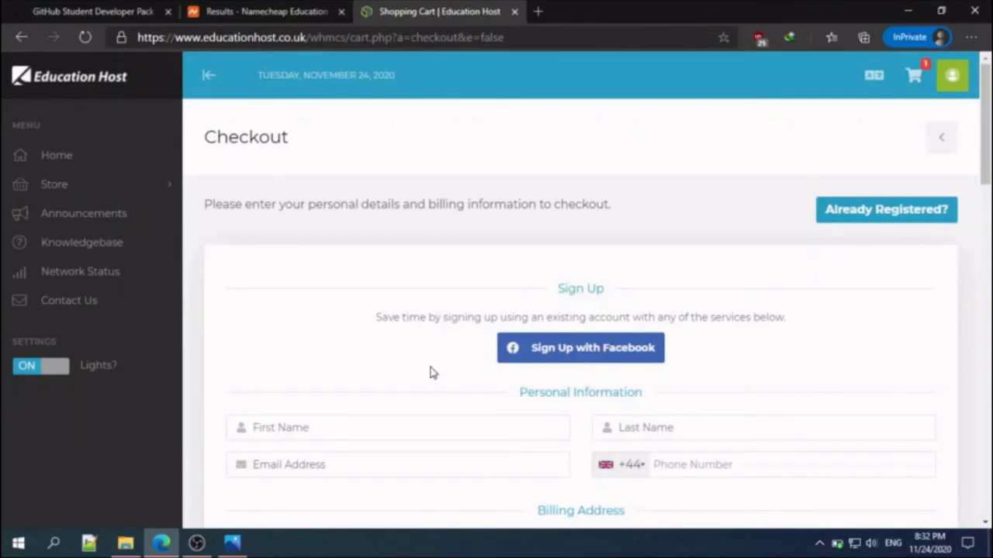
Step: Scroll through the checkout form, highlighting the Billing Address heading
{"action": "scroll", "coordinate": [348, 327], "scroll_direction": "down", "scroll_amount": 3}
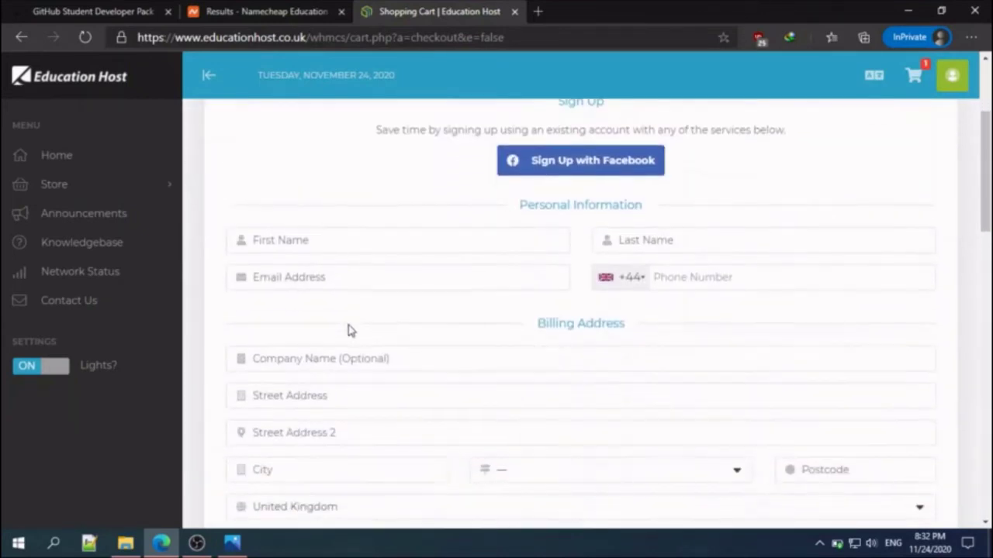
{"action": "scroll", "coordinate": [426, 290], "scroll_direction": "up", "scroll_amount": 1}
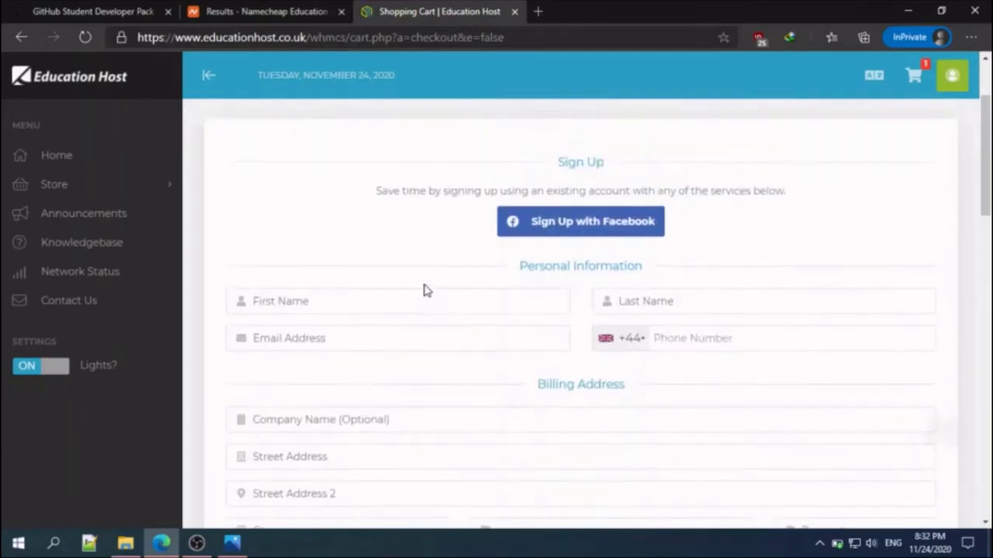
{"action": "scroll", "coordinate": [279, 213], "scroll_direction": "down", "scroll_amount": 1}
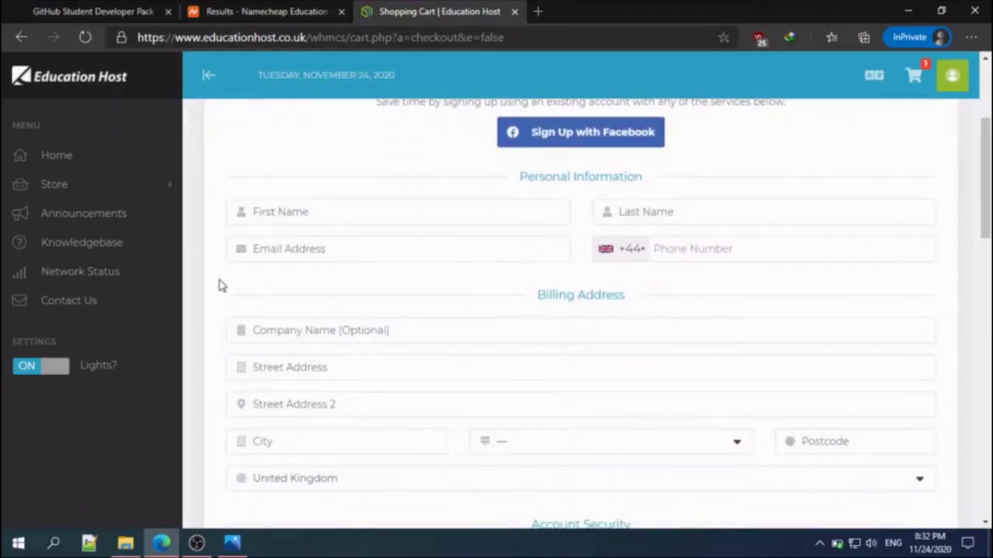
{"action": "scroll", "coordinate": [219, 284], "scroll_direction": "down", "scroll_amount": 1}
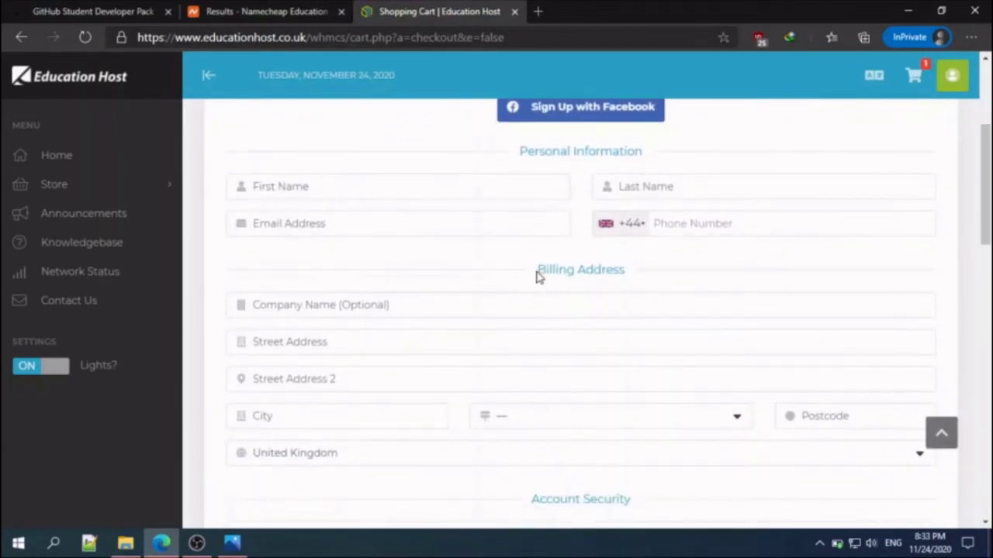
{"action": "left_click_drag", "start_coordinate": [537, 273], "coordinate": [625, 269]}
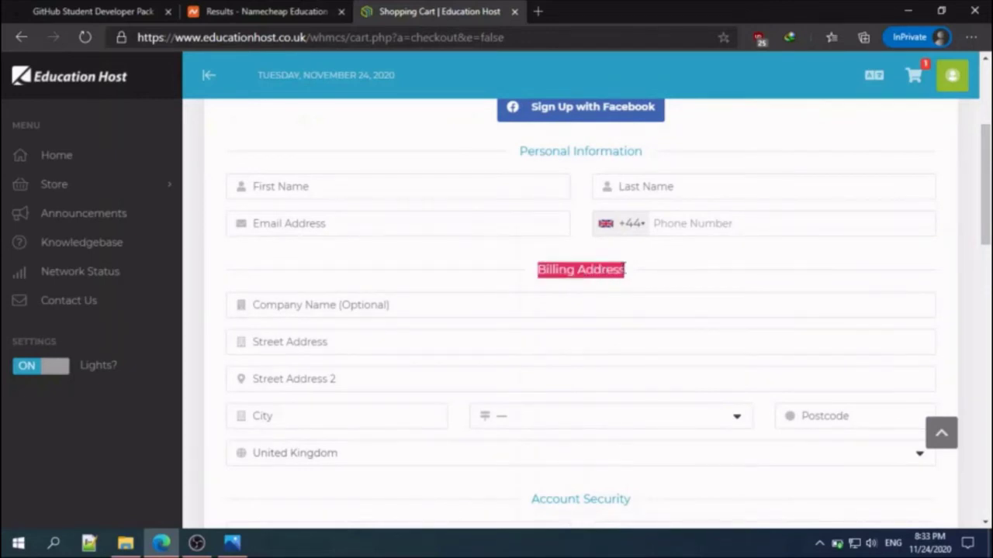
{"action": "scroll", "coordinate": [625, 270], "scroll_direction": "down", "scroll_amount": 2}
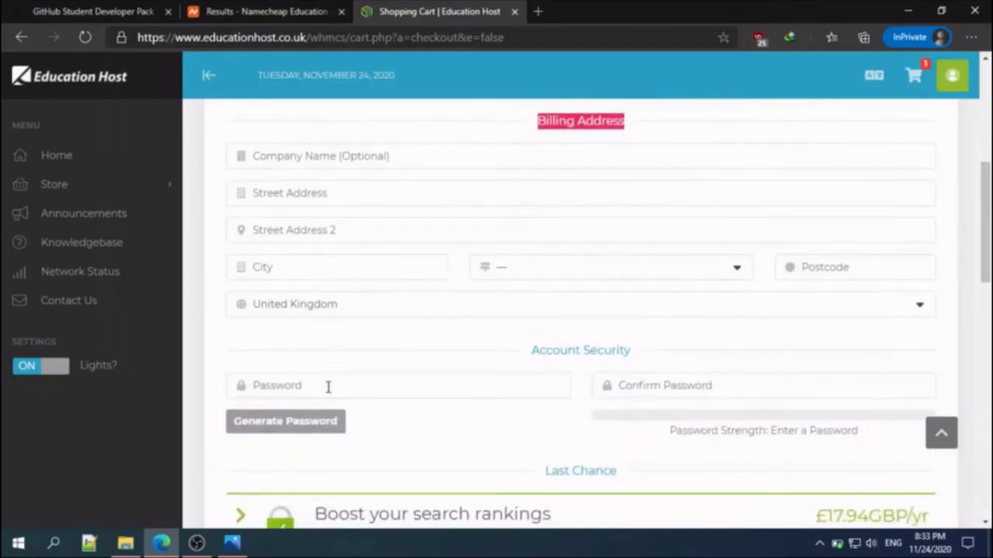
{"action": "scroll", "coordinate": [328, 387], "scroll_direction": "down", "scroll_amount": 2}
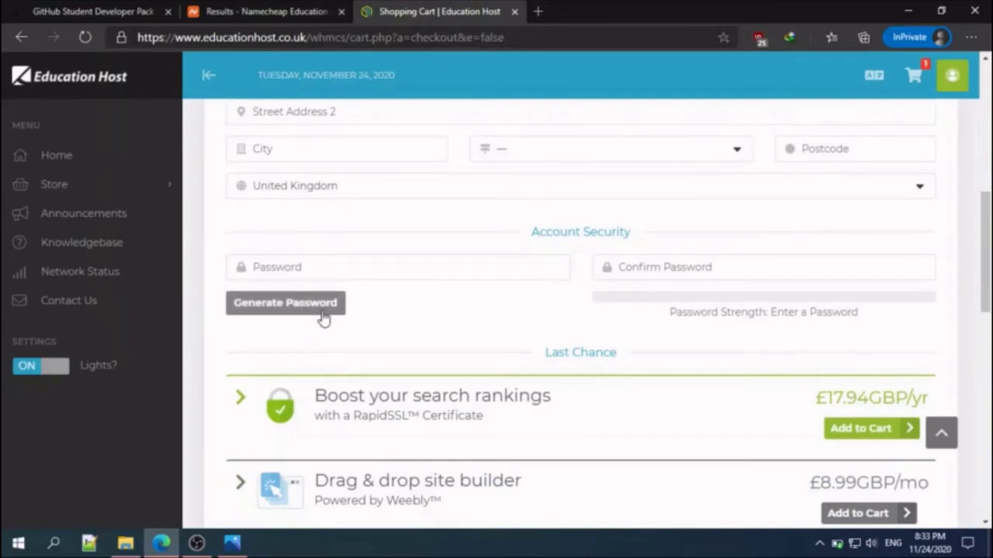
{"action": "scroll", "coordinate": [401, 366], "scroll_direction": "down", "scroll_amount": 10}
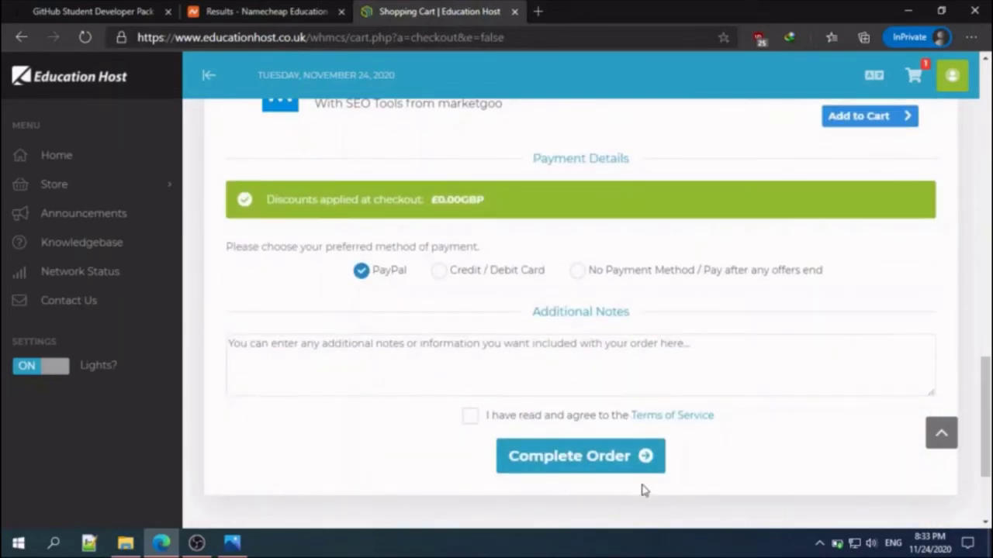
{"action": "scroll", "coordinate": [621, 488], "scroll_direction": "up", "scroll_amount": 15}
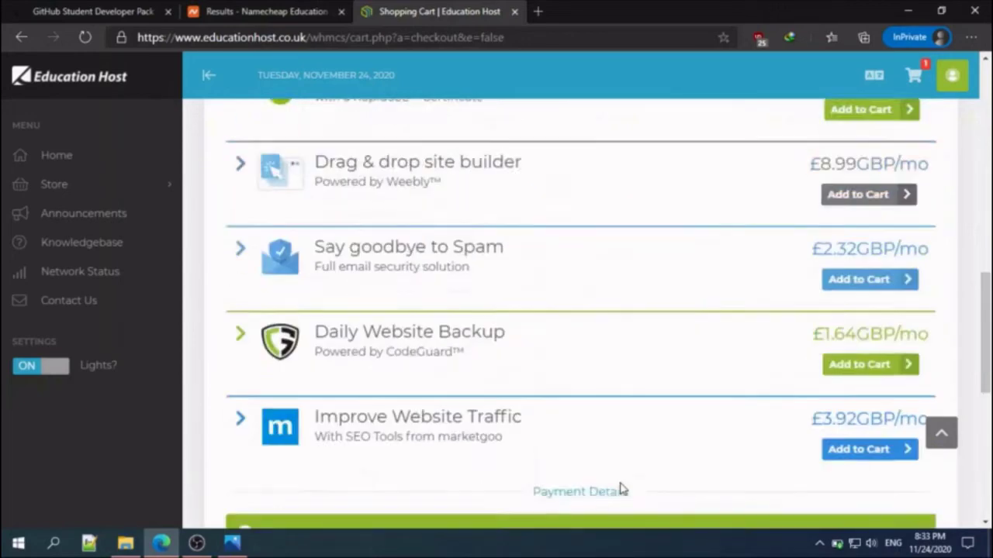
{"action": "scroll", "coordinate": [376, 326], "scroll_direction": "down", "scroll_amount": 10}
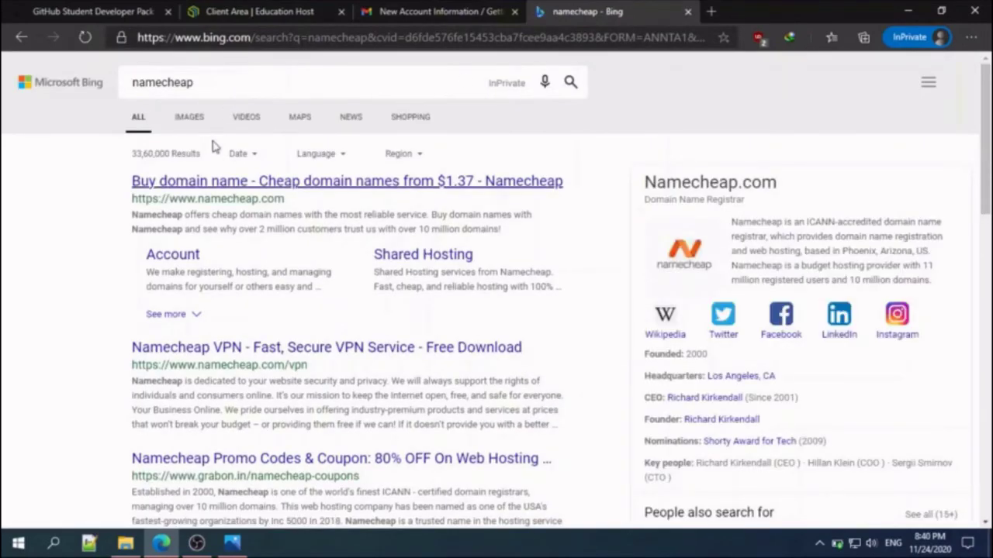
Step: Open Namecheap from the results, sign in, and open the domain's nameserver type options
{"action": "left_click", "coordinate": [211, 184]}
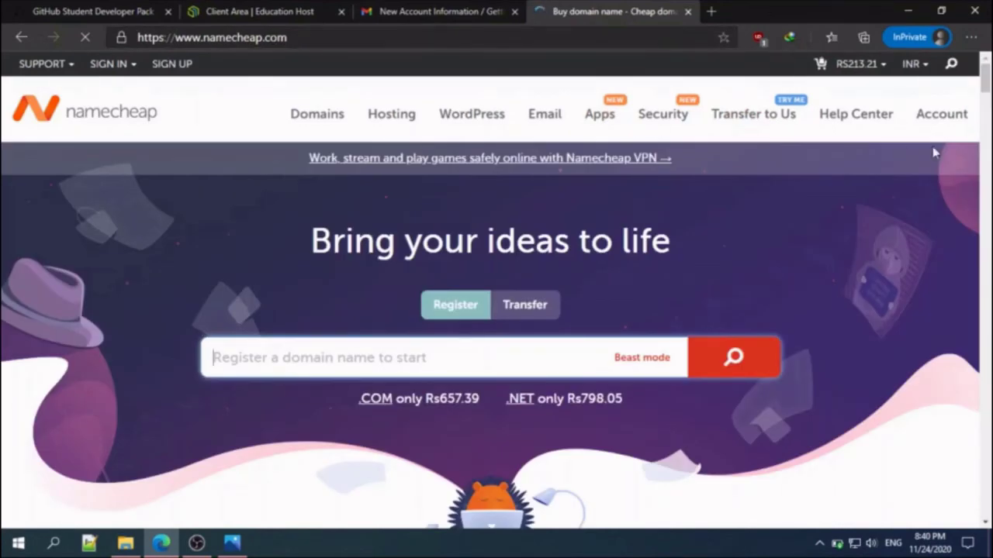
{"action": "mouse_move", "coordinate": [947, 122]}
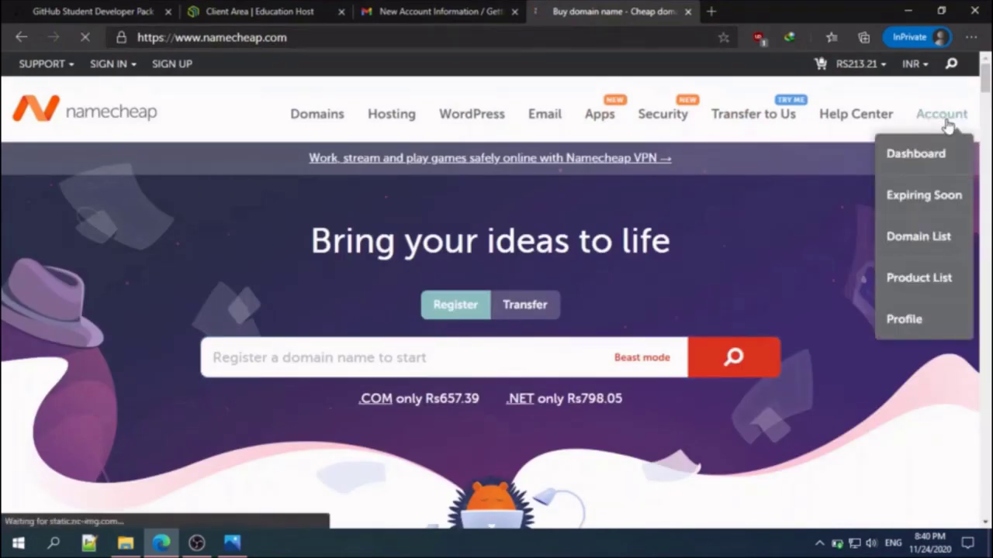
{"action": "left_click", "coordinate": [947, 124]}
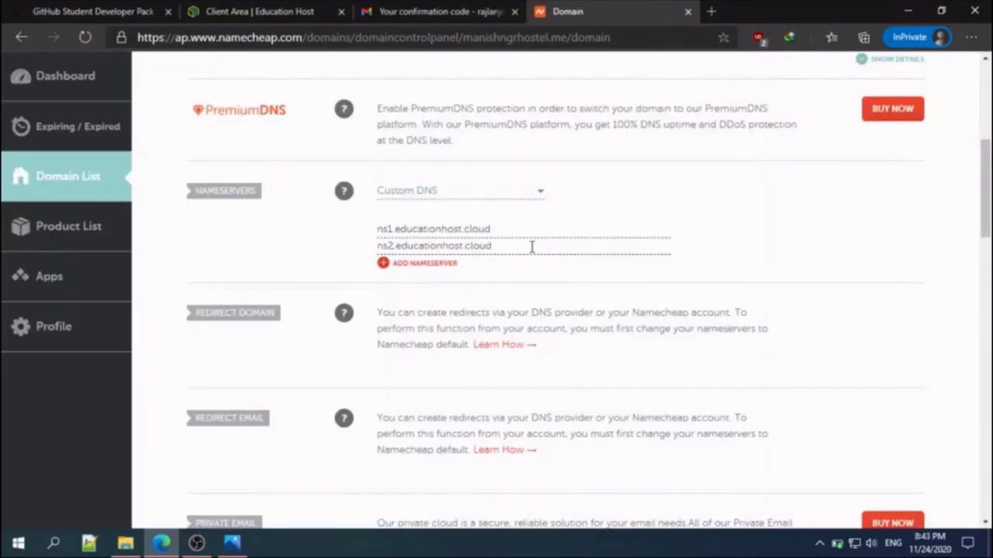
{"action": "left_click", "coordinate": [539, 194]}
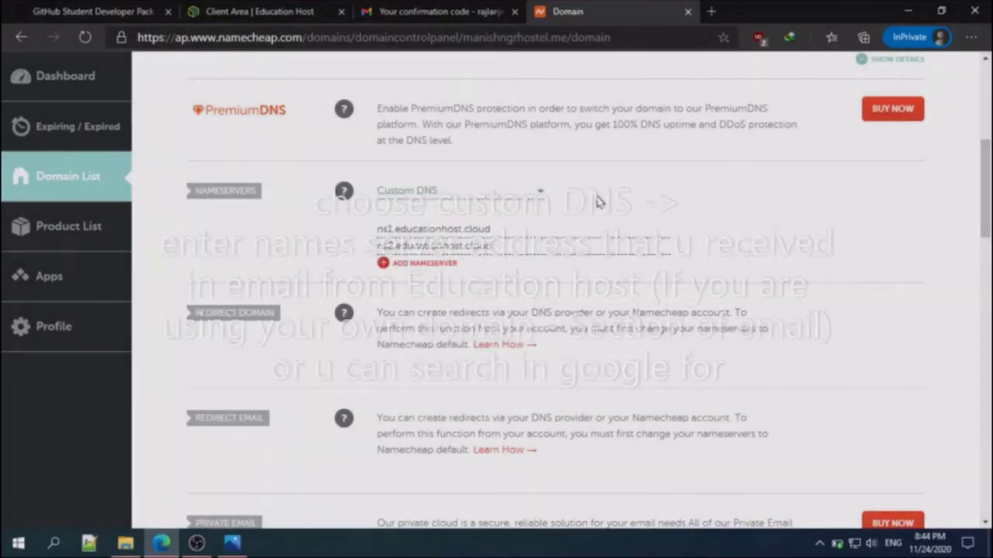
{"action": "scroll", "coordinate": [575, 265], "scroll_direction": "down", "scroll_amount": 1}
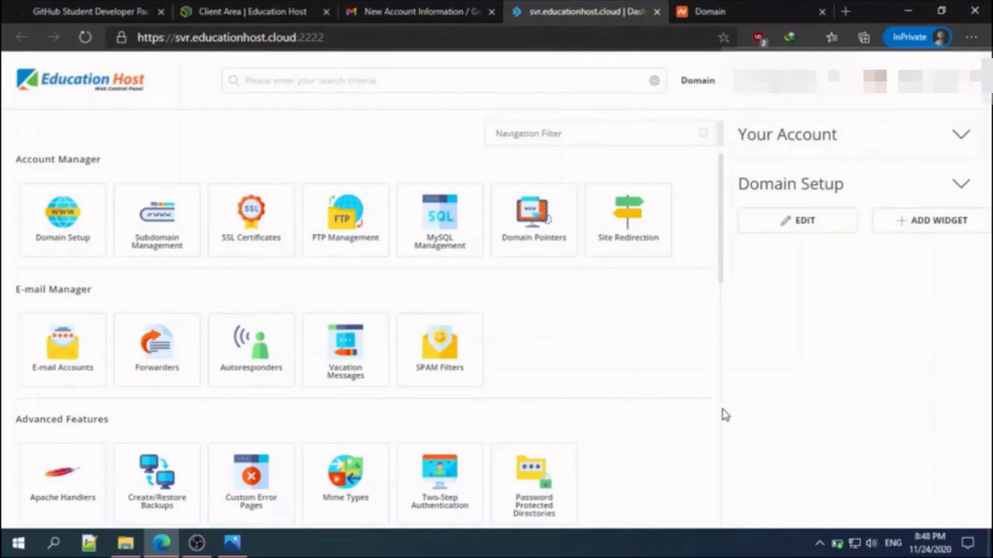
Step: Scroll the DirectAdmin dashboard and open File Manager in a new tab
{"action": "scroll", "coordinate": [605, 355], "scroll_direction": "down", "scroll_amount": 2}
{"action": "scroll", "coordinate": [605, 355], "scroll_direction": "down", "scroll_amount": 5}
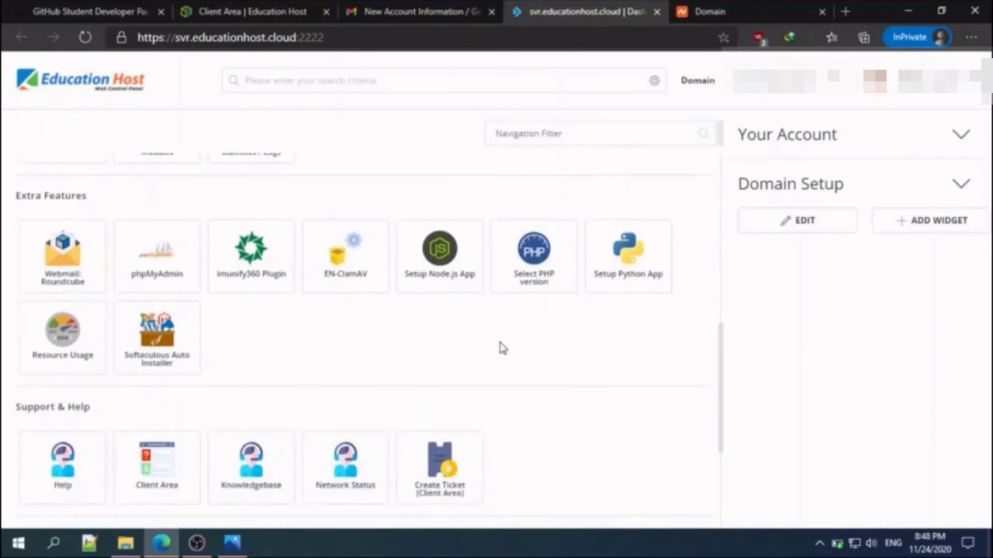
{"action": "scroll", "coordinate": [501, 349], "scroll_direction": "down", "scroll_amount": 3}
{"action": "scroll", "coordinate": [501, 348], "scroll_direction": "up", "scroll_amount": 9}
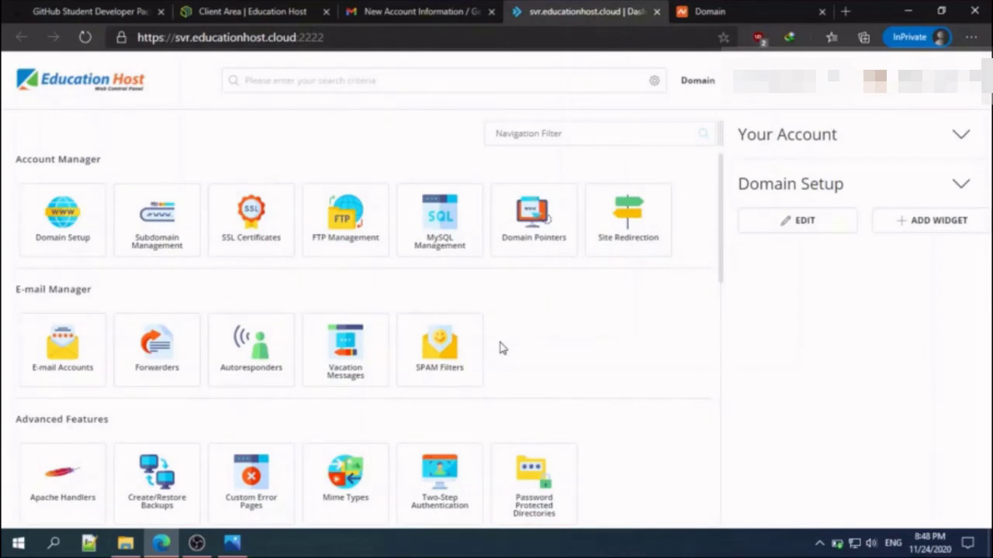
{"action": "scroll", "coordinate": [501, 348], "scroll_direction": "down", "scroll_amount": 4}
{"action": "left_click", "coordinate": [71, 329]}
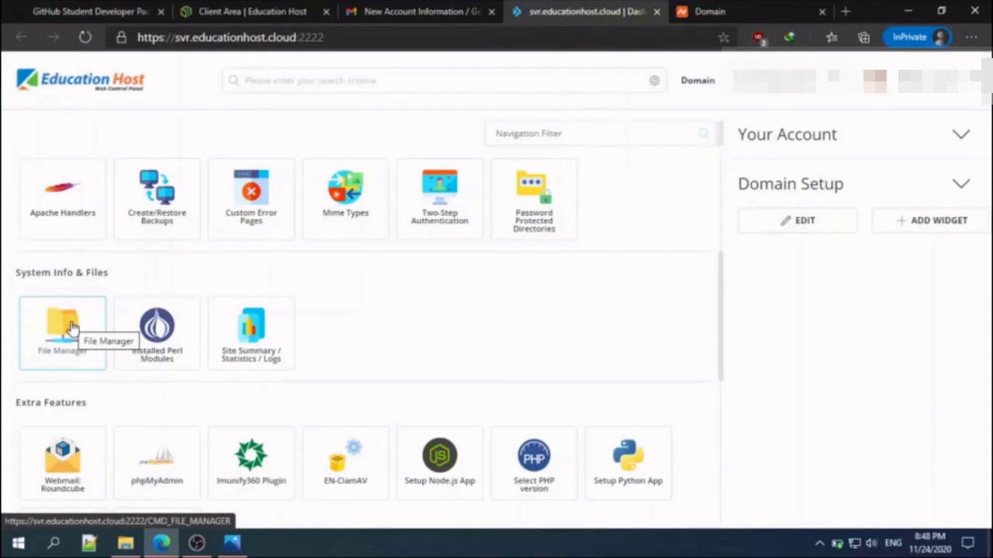
{"action": "left_click", "coordinate": [71, 330]}
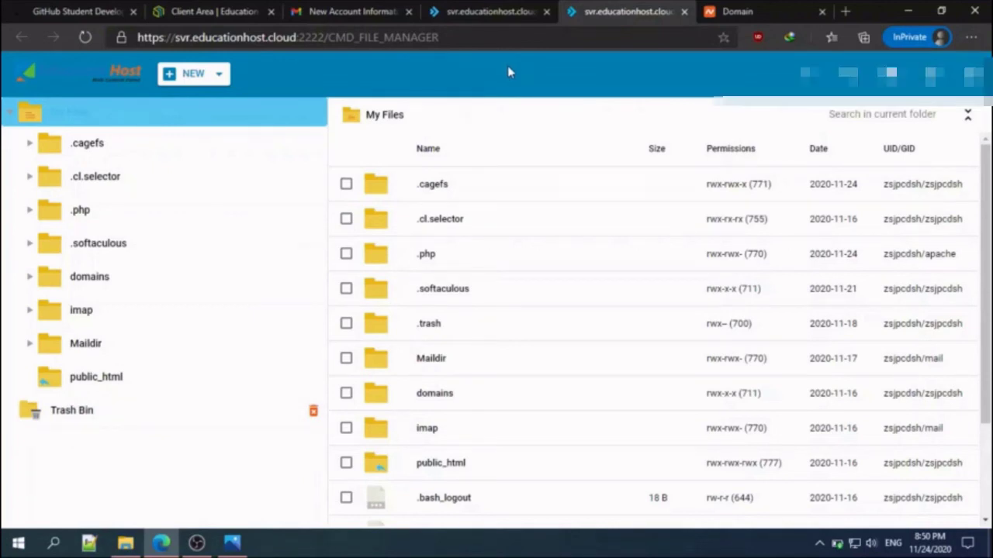
Step: Back on the dashboard, browse the Account Manager tools
{"action": "left_click", "coordinate": [481, 9]}
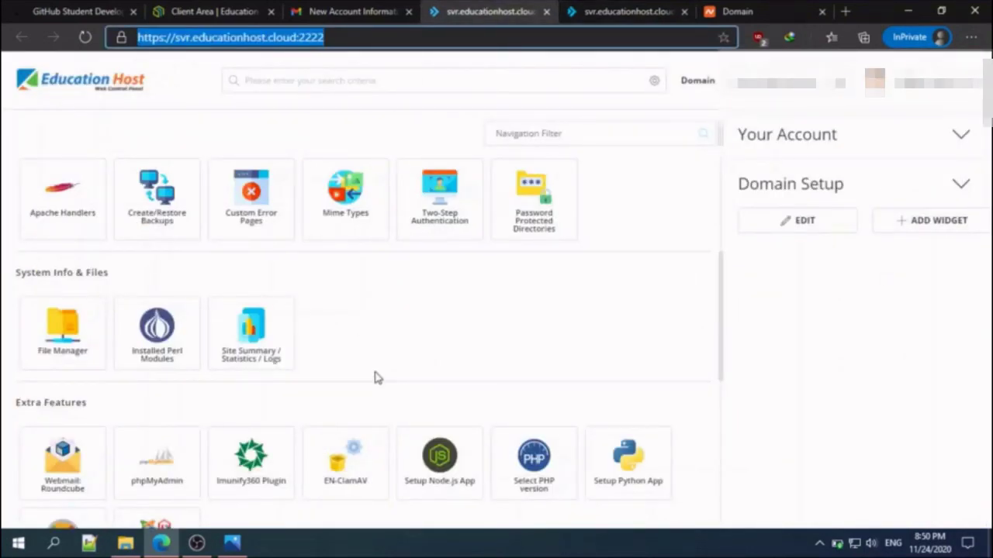
{"action": "scroll", "coordinate": [374, 377], "scroll_direction": "down", "scroll_amount": 1}
{"action": "scroll", "coordinate": [375, 377], "scroll_direction": "down", "scroll_amount": 4}
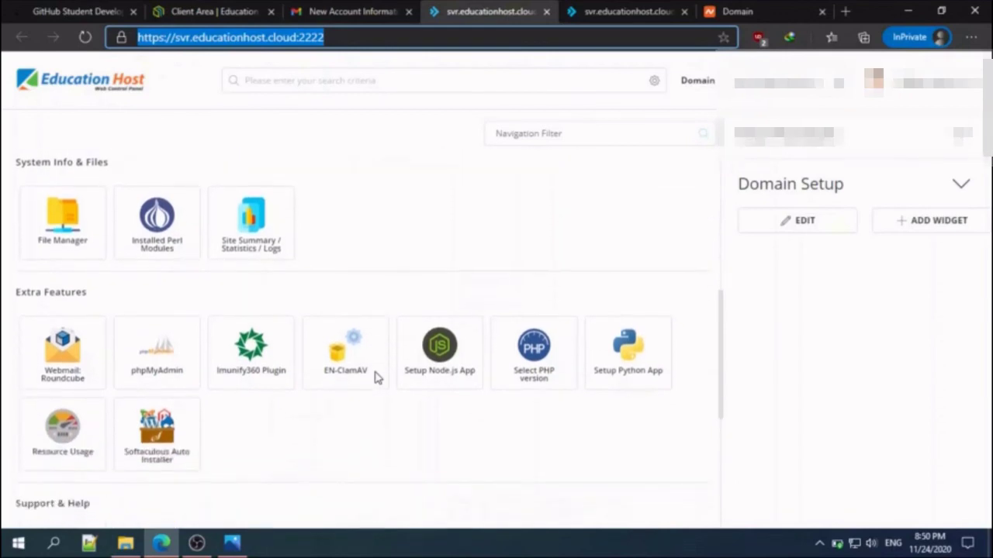
{"action": "left_click", "coordinate": [150, 364]}
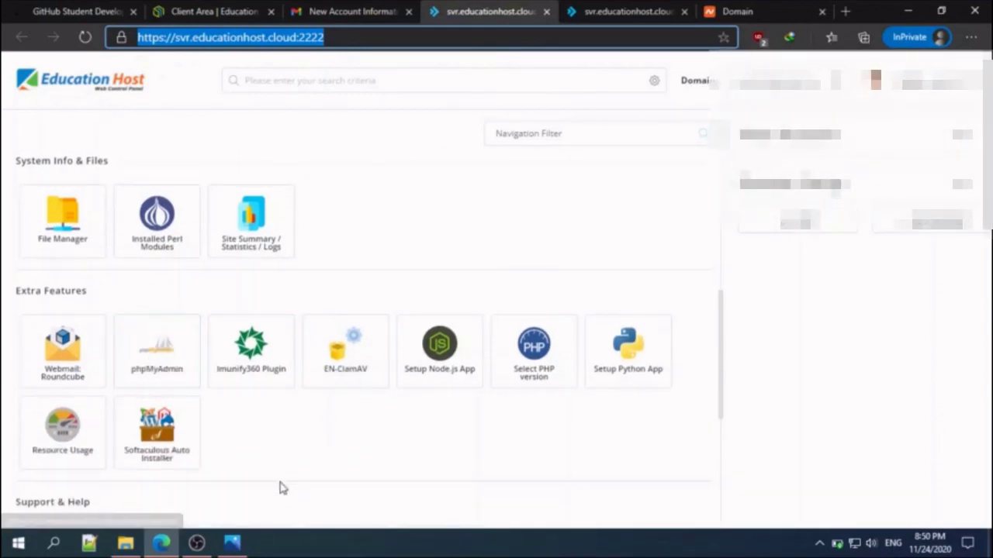
{"action": "scroll", "coordinate": [282, 488], "scroll_direction": "down", "scroll_amount": 2}
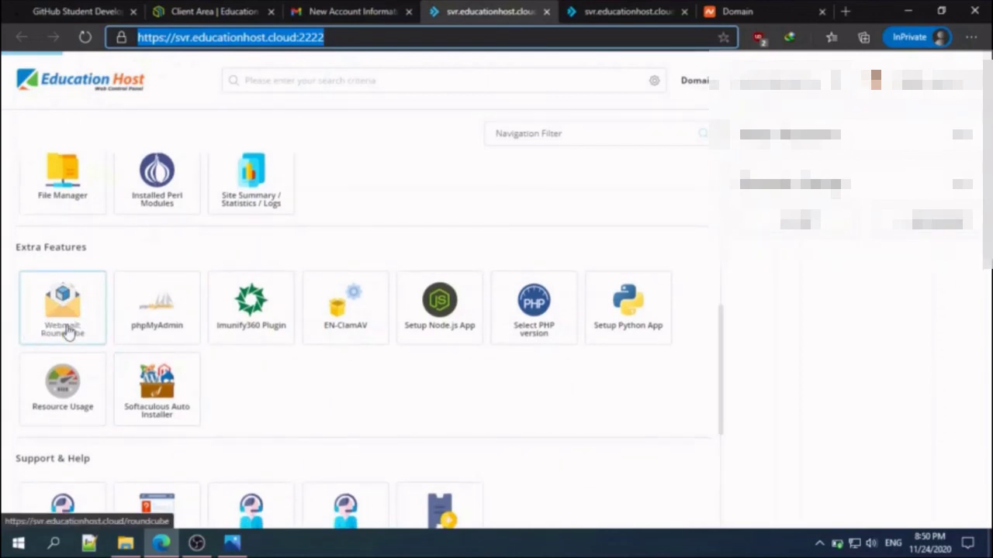
{"action": "left_click", "coordinate": [284, 416]}
{"action": "scroll", "coordinate": [479, 204], "scroll_direction": "up", "scroll_amount": 5}
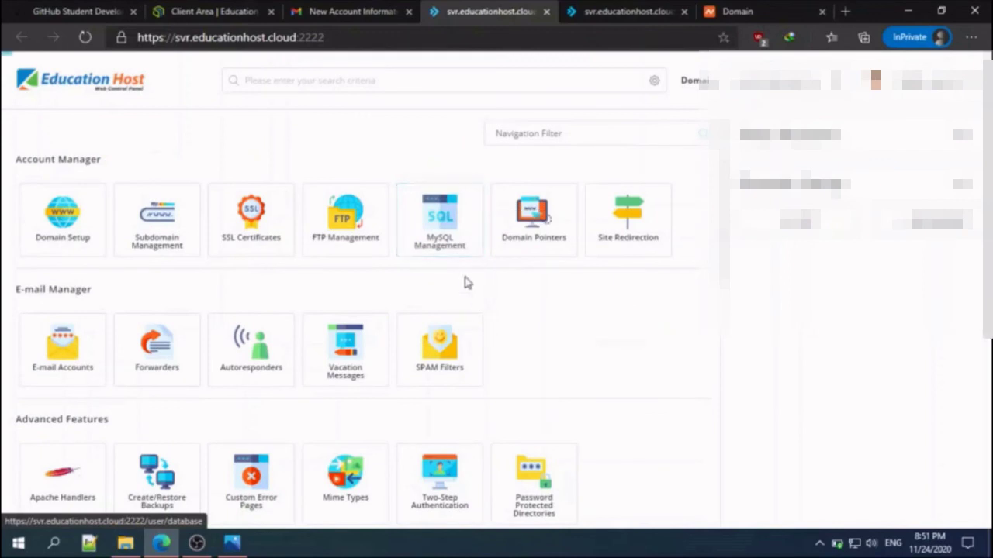
Step: Open MySQL Management, launch phpMyAdmin in a new tab, then return to the DirectAdmin dashboard
{"action": "left_click", "coordinate": [445, 230]}
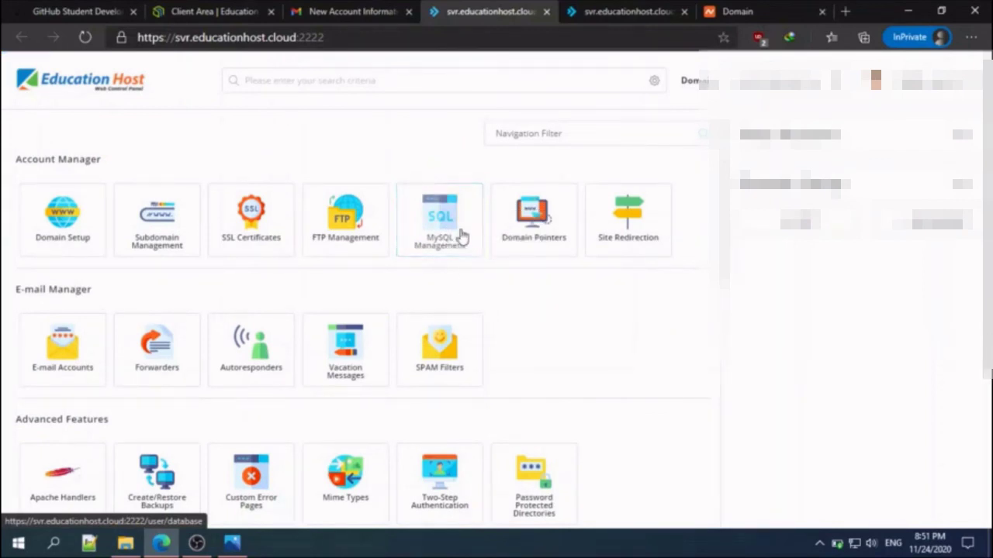
{"action": "left_click", "coordinate": [474, 236]}
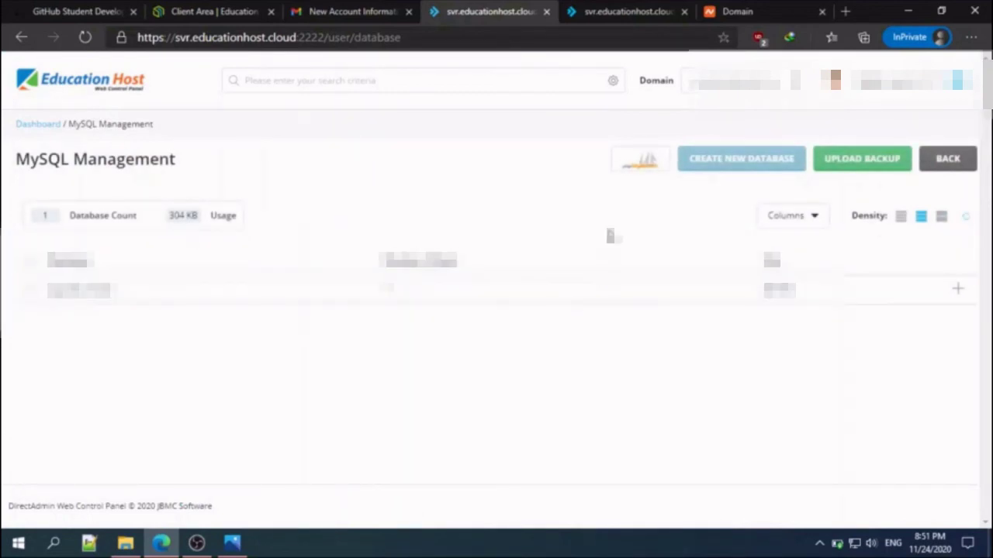
{"action": "left_click", "coordinate": [642, 161]}
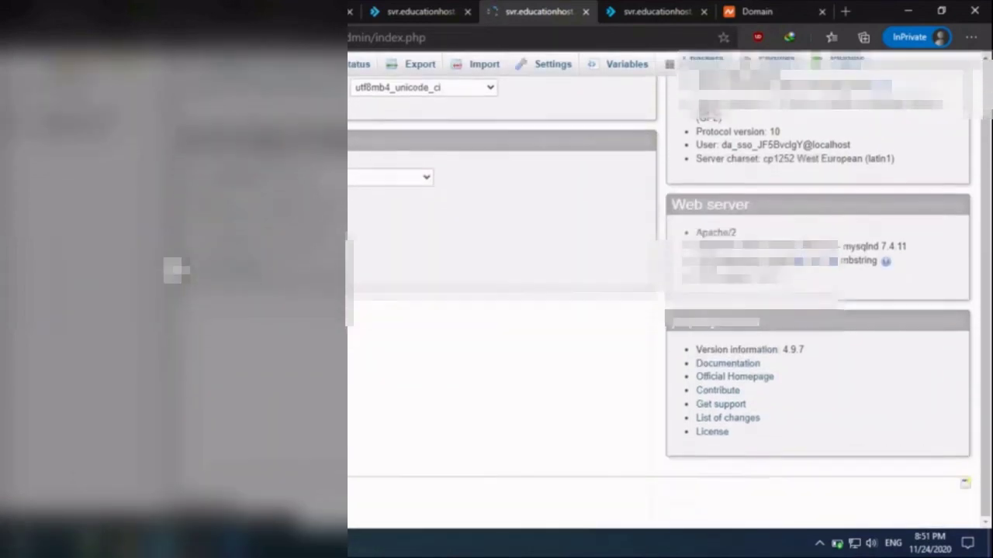
{"action": "left_click", "coordinate": [457, 8]}
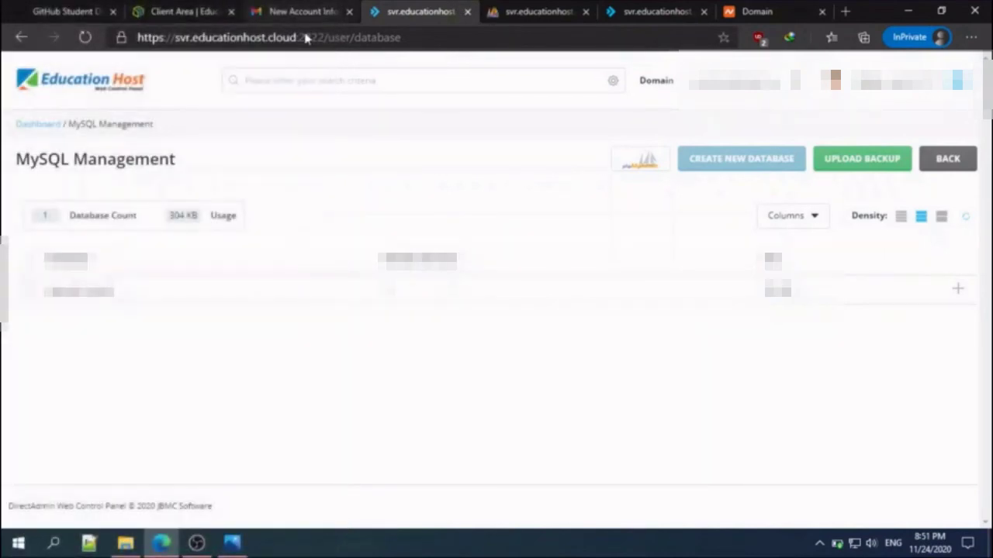
{"action": "left_click", "coordinate": [96, 90]}
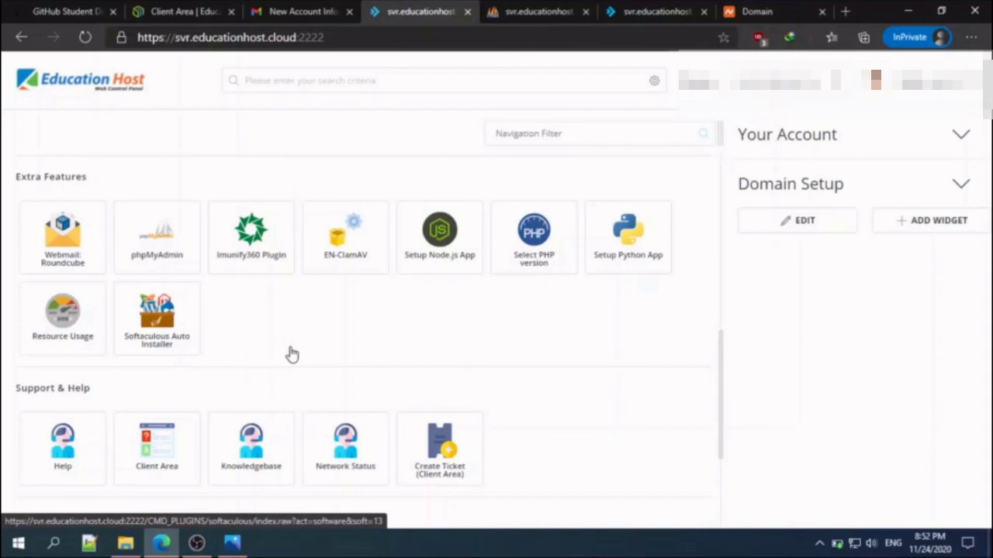
Step: Switch to the GitHub Student Developer Pack offers tab with Ctrl+1
{"action": "key", "text": "ctrl+1"}
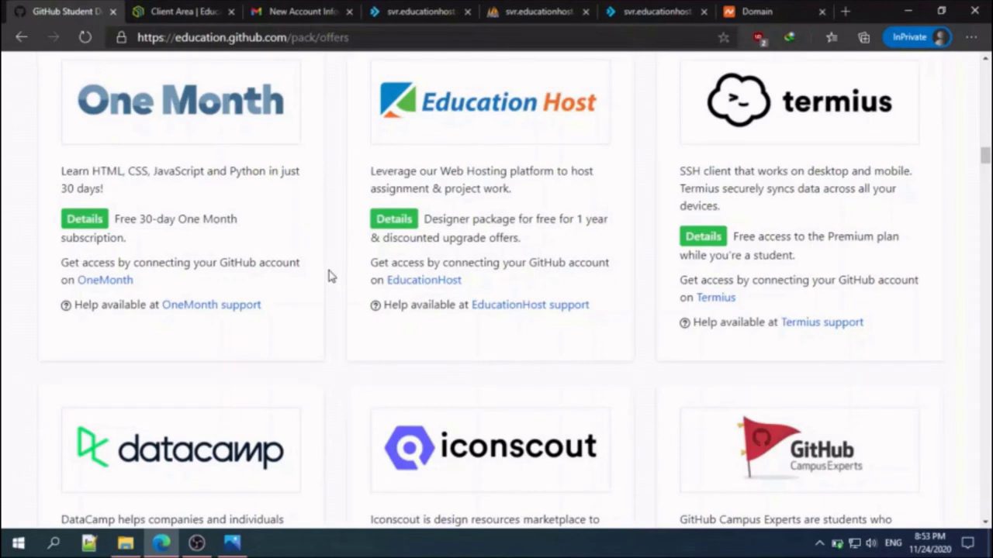